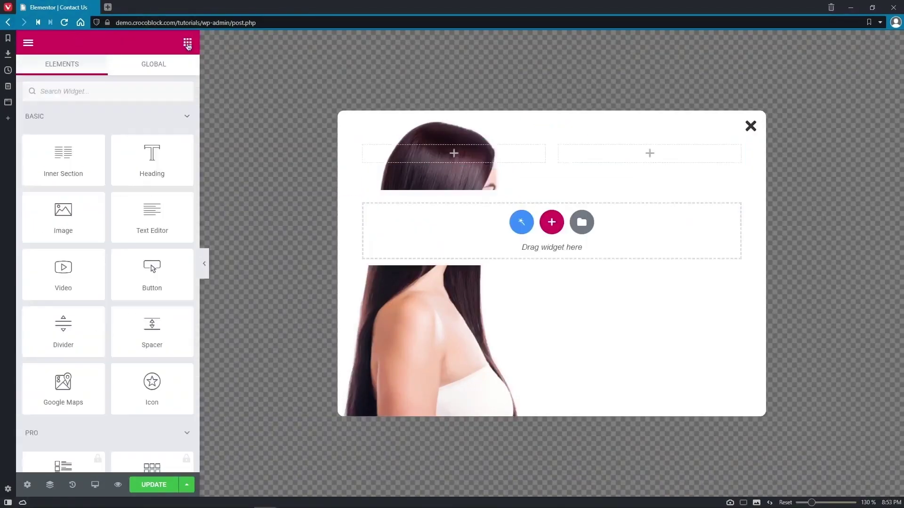
Add a Heading widget to the popup's new column.
drag(151, 157, 650, 160)
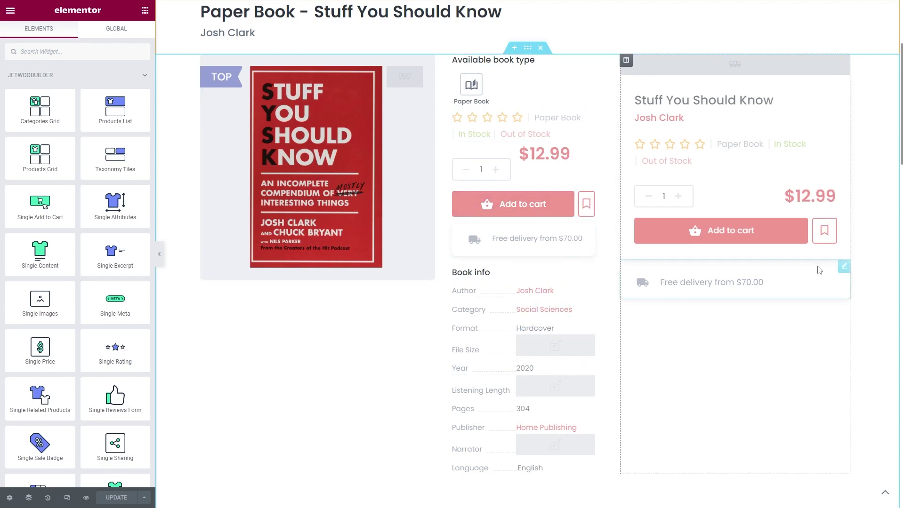
Attach 'Promotions popup' to the wishlist button in JetPopup settings, with Trigger Type Hover.
click(824, 231)
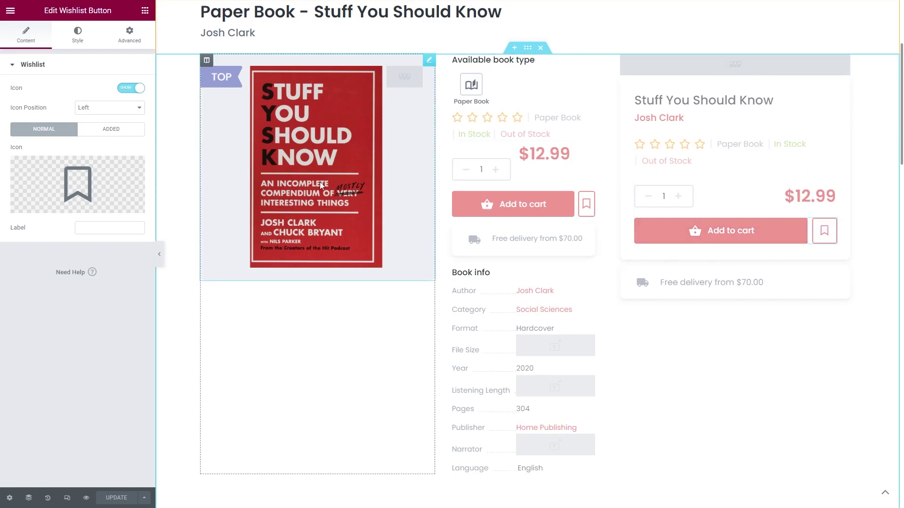
click(129, 35)
click(122, 63)
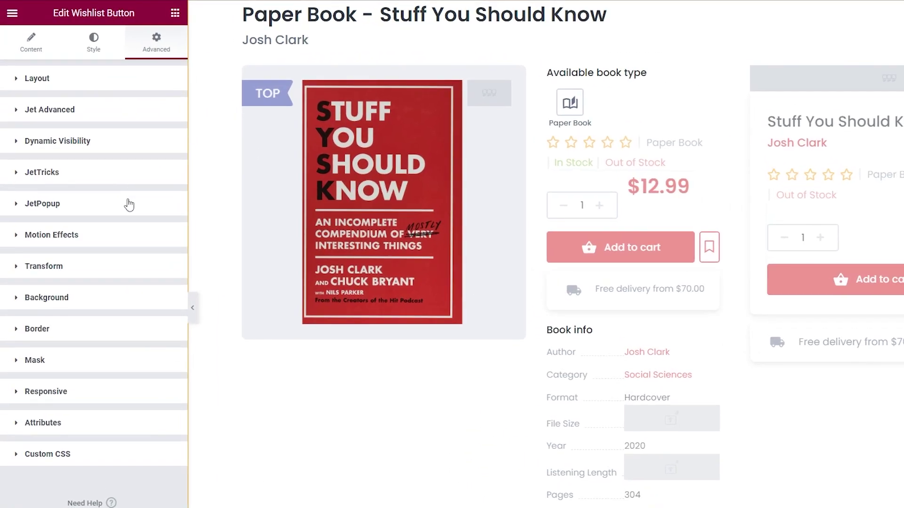
click(129, 203)
click(133, 235)
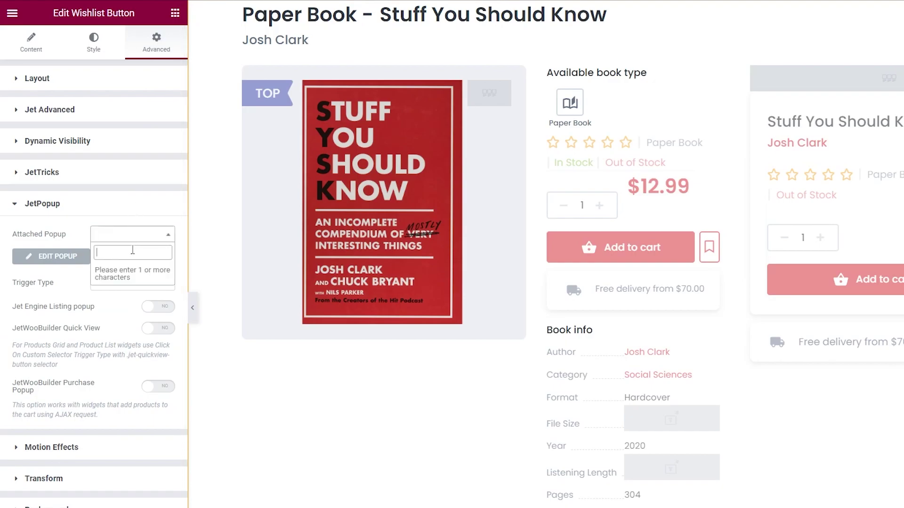
text(promotion)
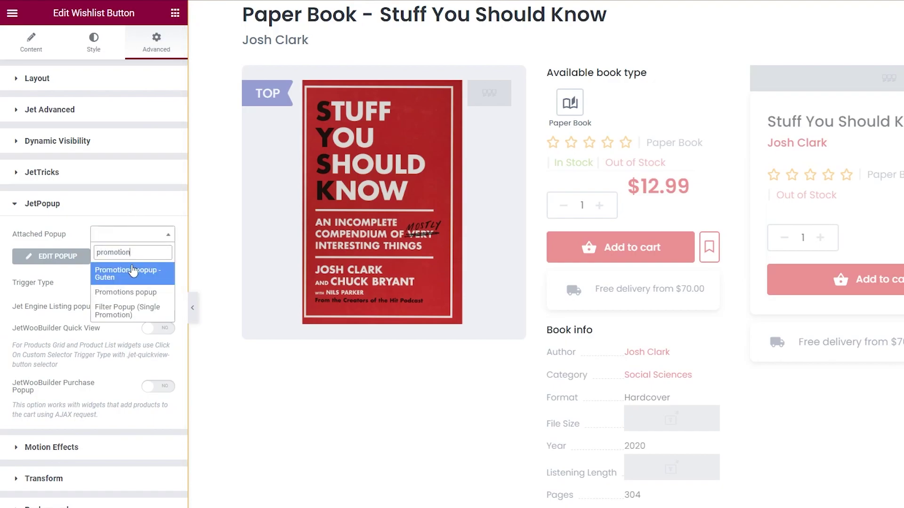
click(134, 268)
click(136, 281)
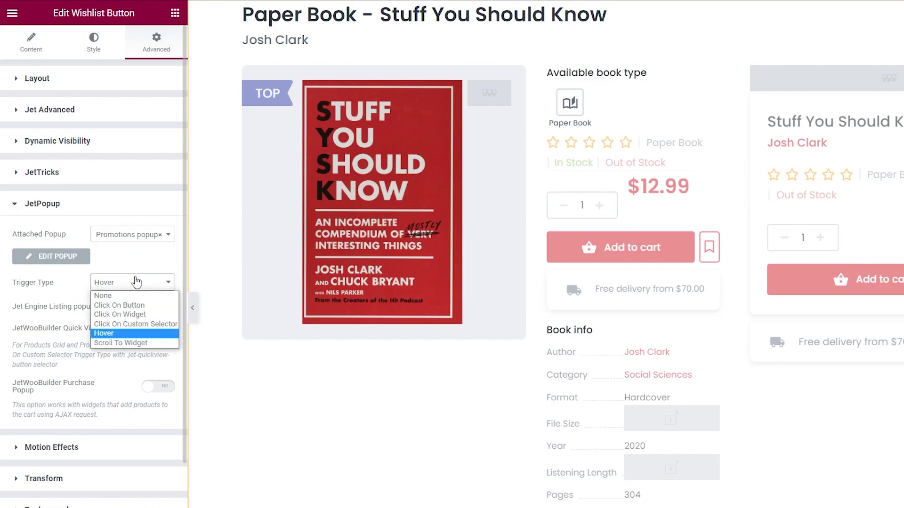
click(136, 281)
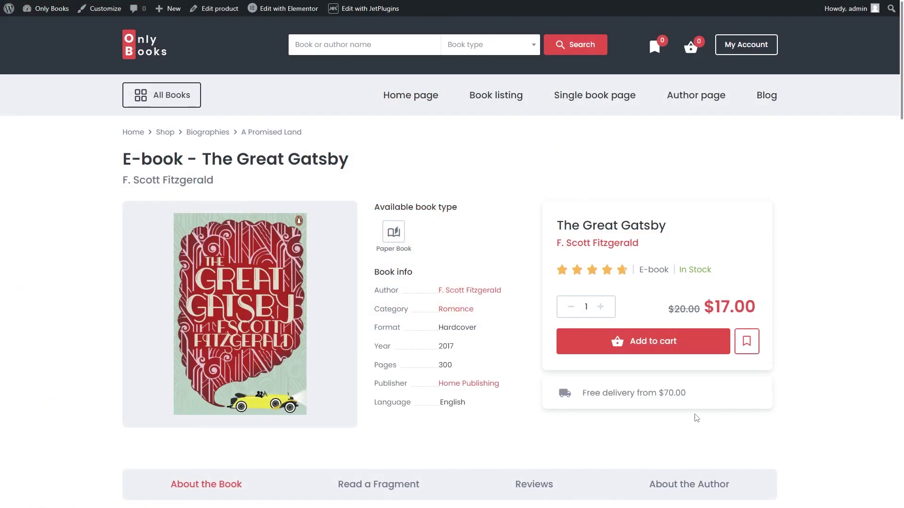
Bring up the red Promotional offers! popup from the wishlist button, close it, and show it again.
mouse_move(748, 351)
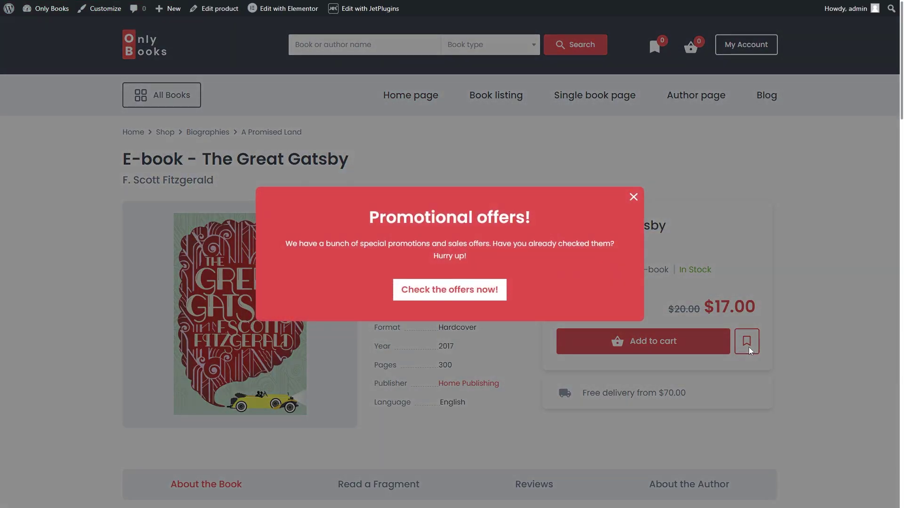
click(730, 394)
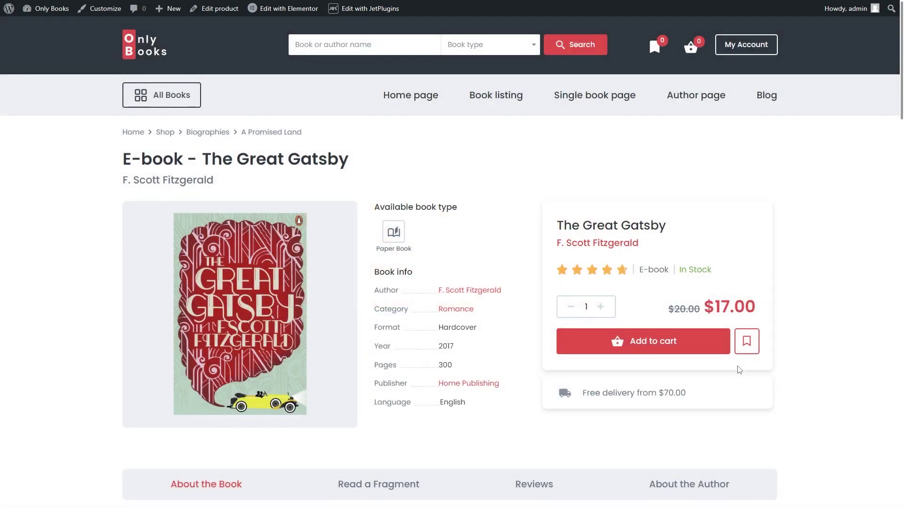
mouse_move(745, 344)
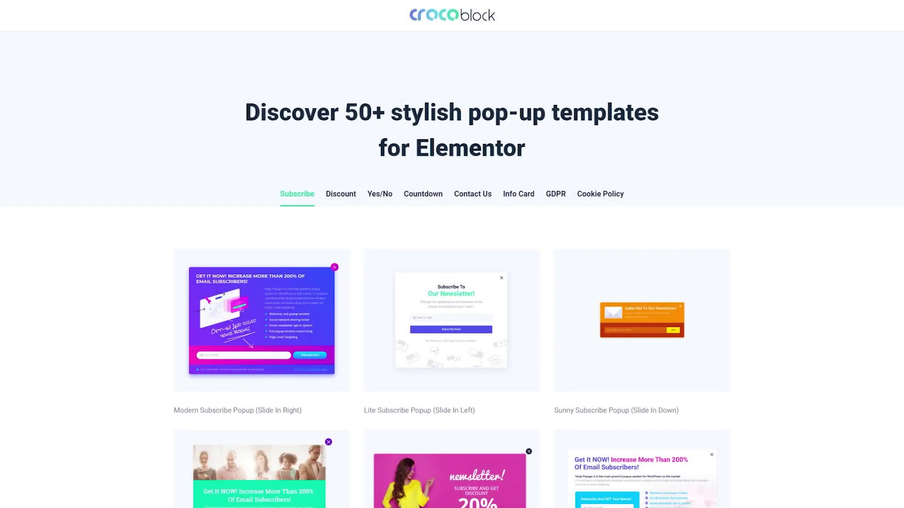
Browse the Discount, Yes/No, Countdown, Contact Us, Info Card, GDPR and Cookie Policy templates.
click(341, 194)
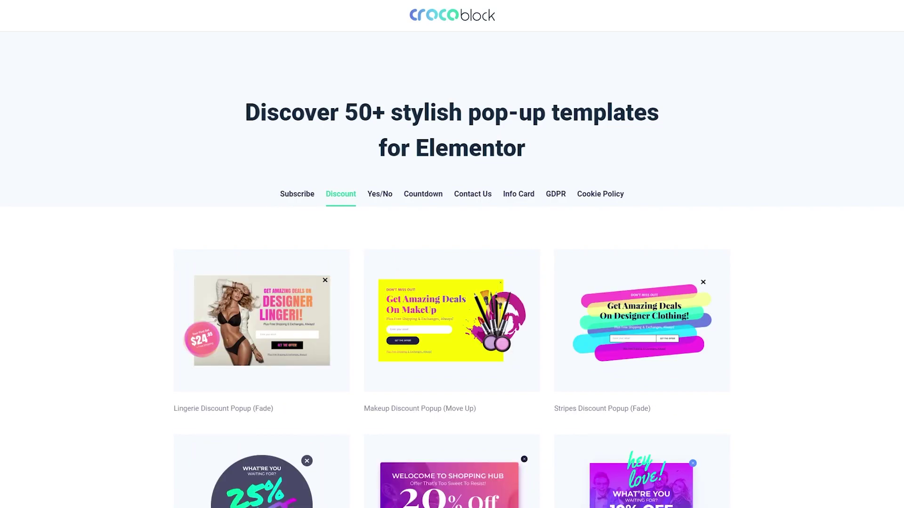
click(379, 194)
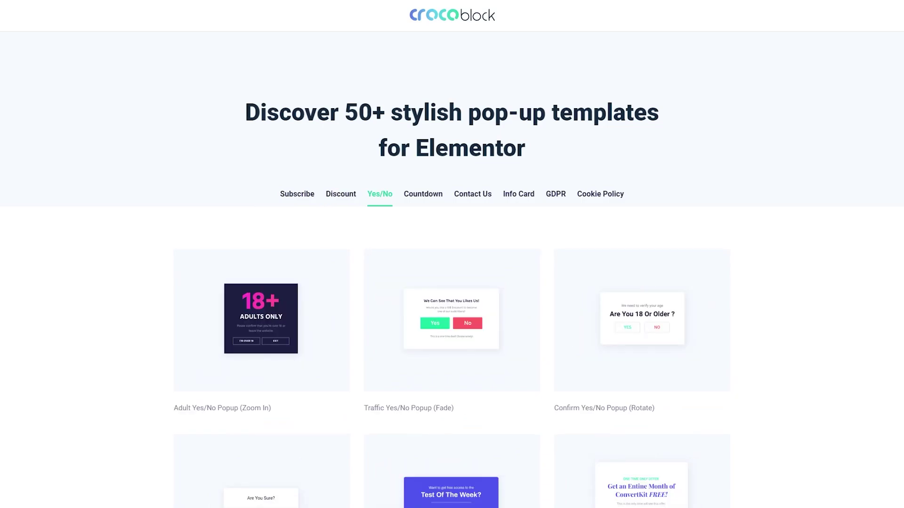
click(422, 194)
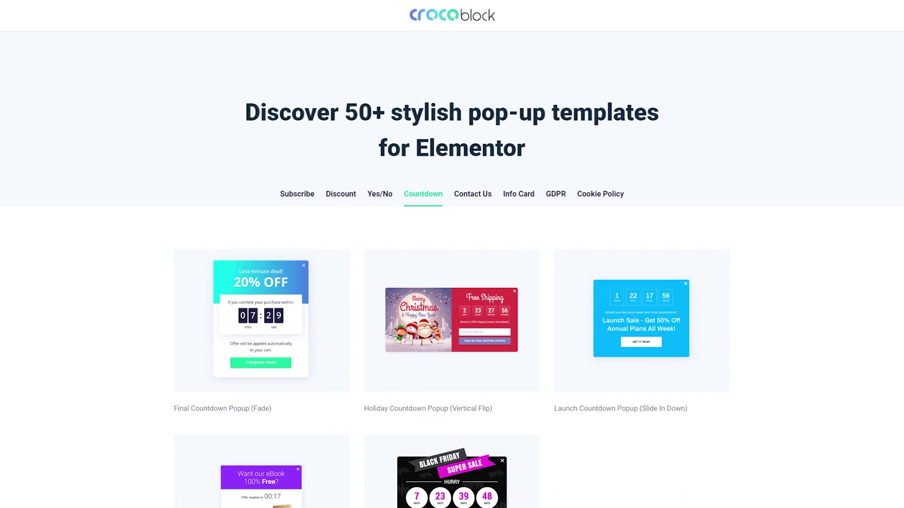
click(472, 194)
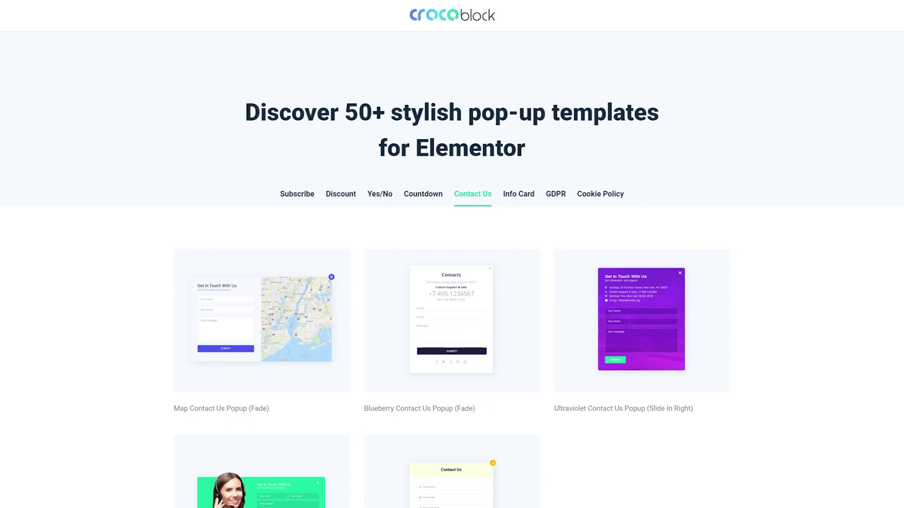
click(518, 194)
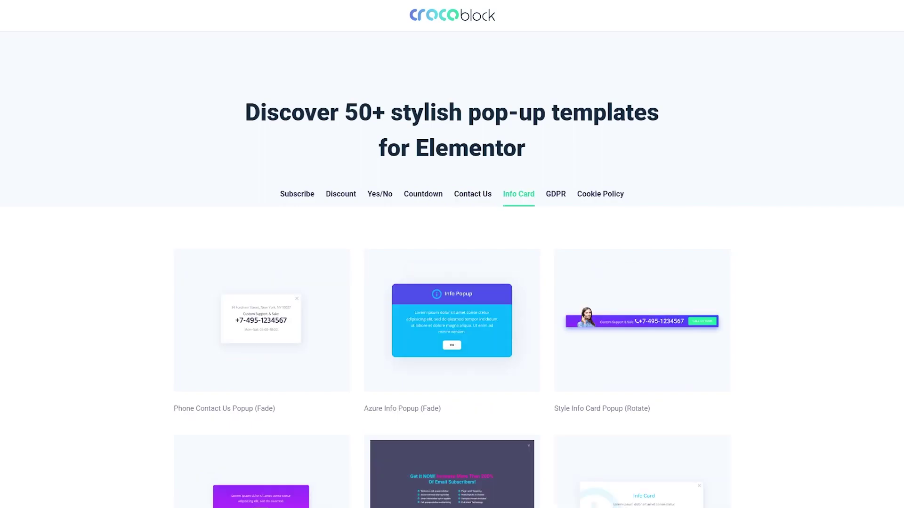
click(555, 194)
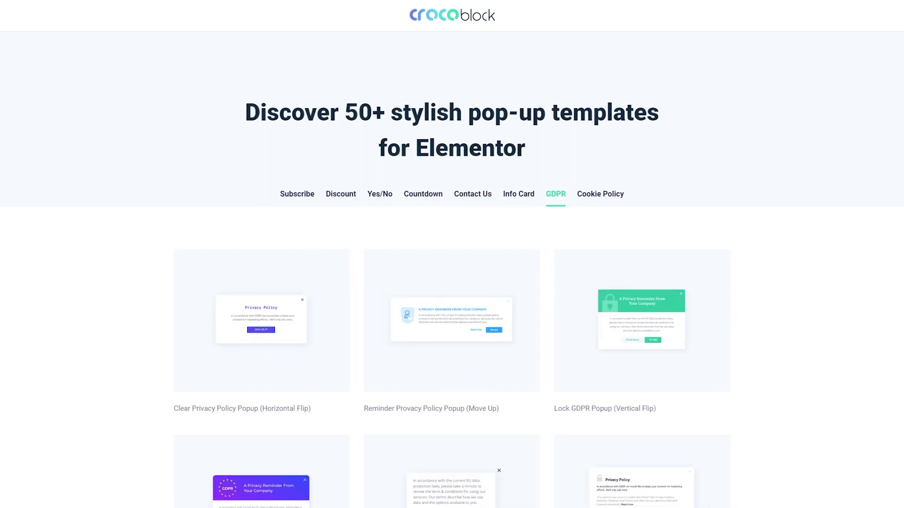
click(600, 194)
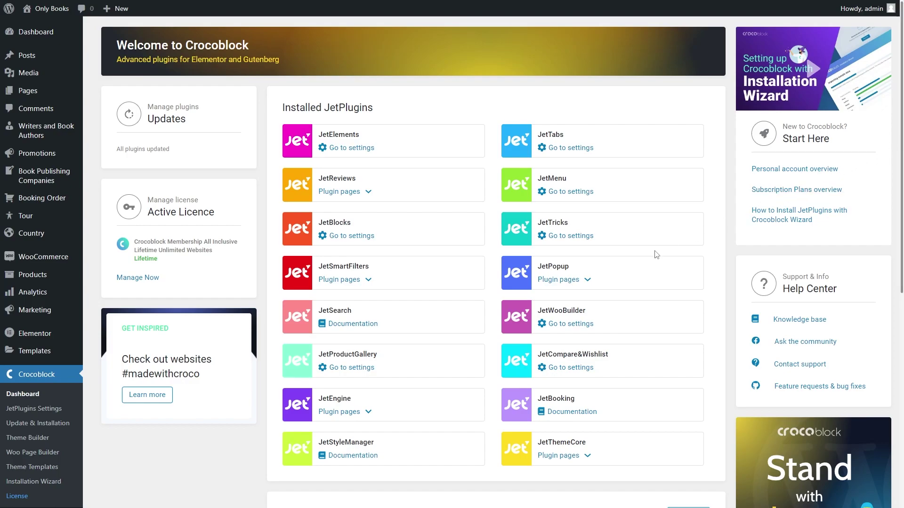
Open the JetPopup Preset Library and toggle the Content Locker and Countdown filters.
mouse_move(612, 278)
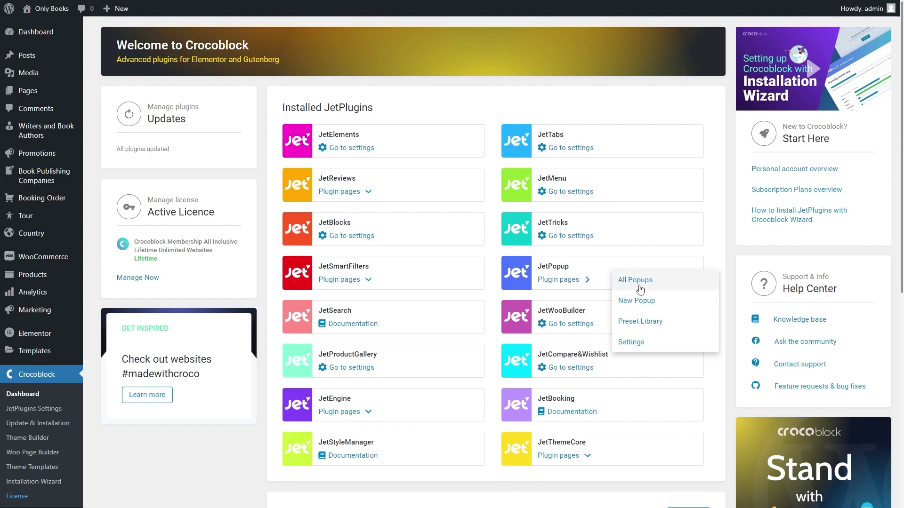
click(679, 322)
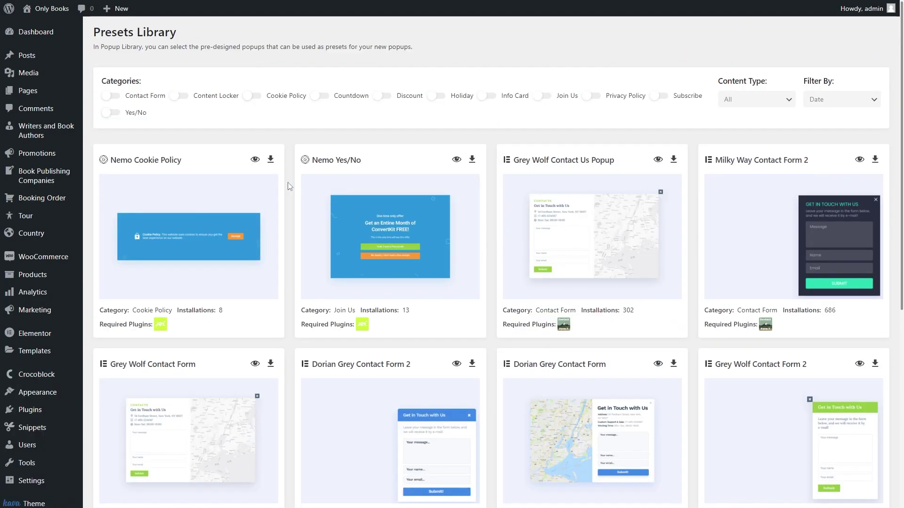
click(181, 96)
click(184, 96)
click(319, 97)
click(320, 97)
Toggle the Info Card and Join Us filters off again and keep presets sorted by date.
click(489, 96)
click(488, 96)
click(543, 96)
click(543, 97)
click(847, 98)
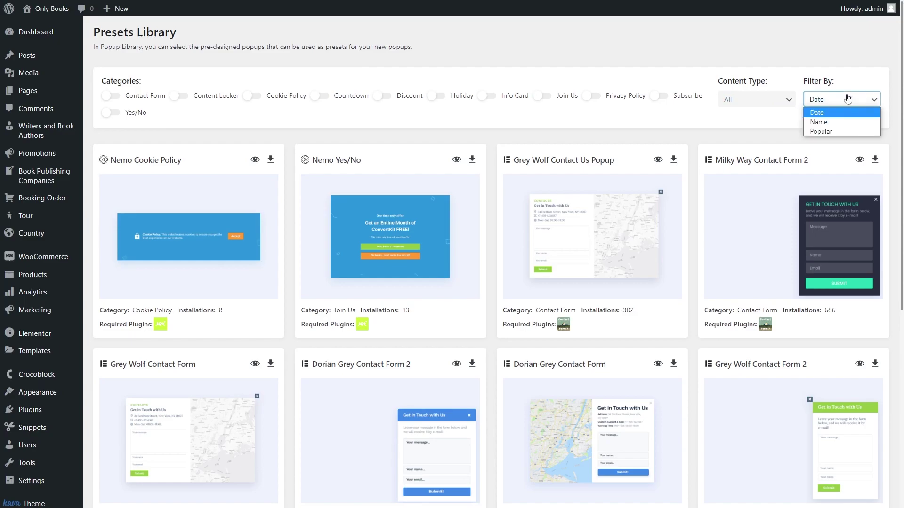
click(847, 97)
scroll(847, 98, down, 7)
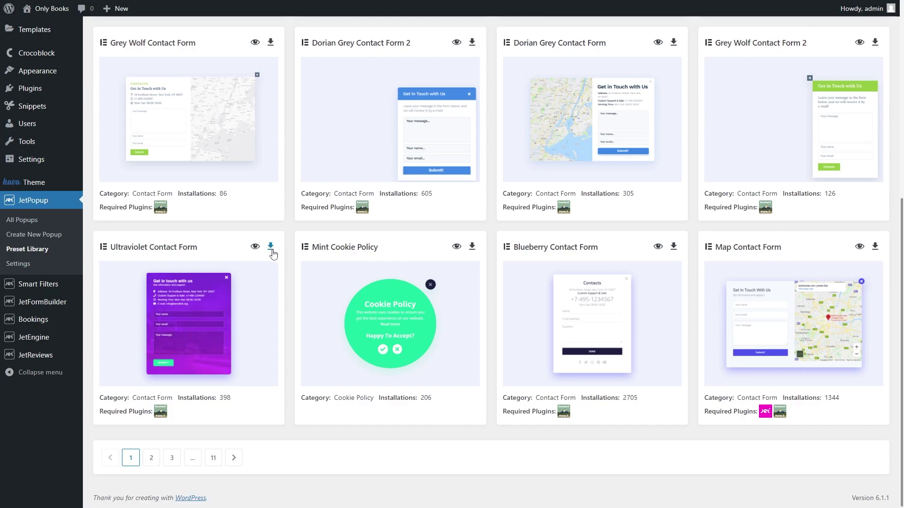
Create a new popup named 'Promotions popup' using the Classic preset.
click(56, 221)
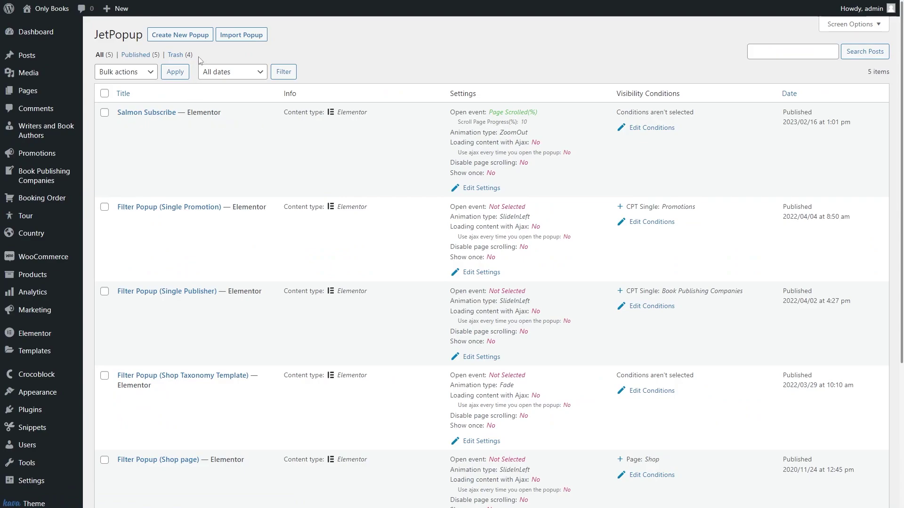
click(201, 36)
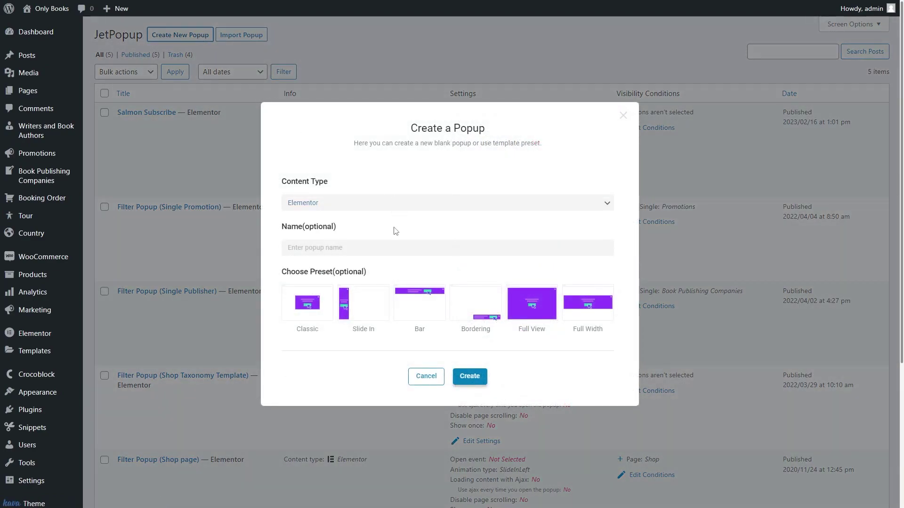
click(394, 249)
text(Promotions popup)
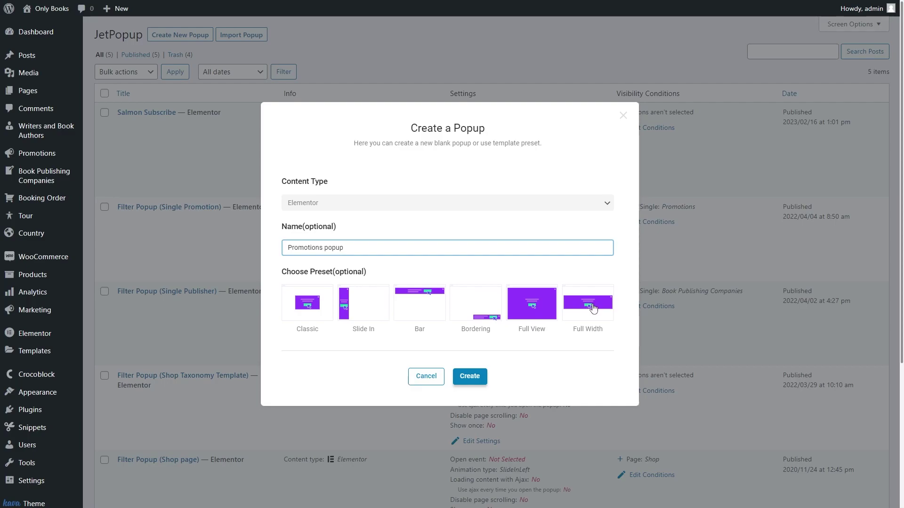
click(318, 305)
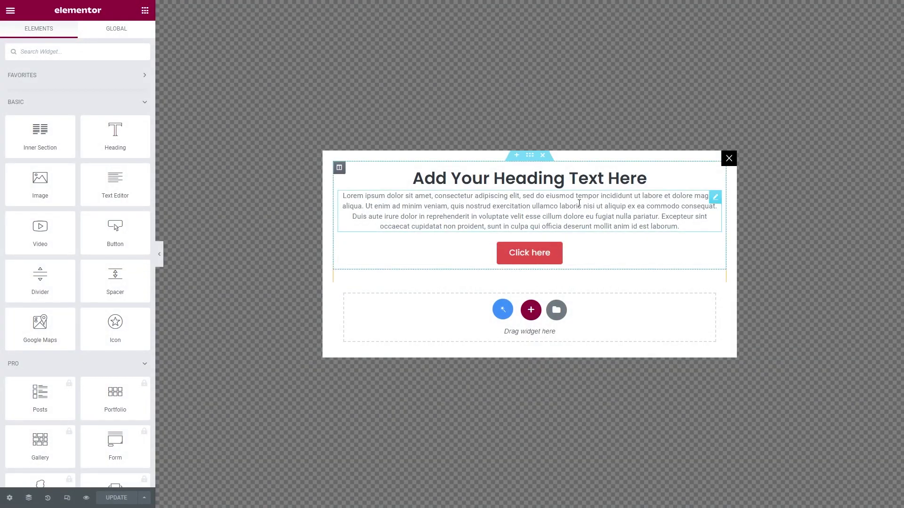
Replace the placeholder paragraph with the pasted promotional message.
click(648, 180)
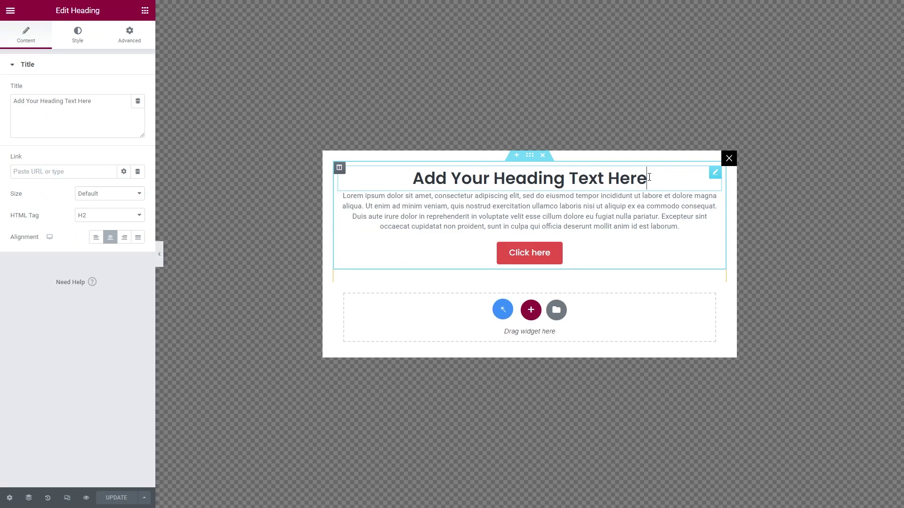
click(647, 211)
click(75, 118)
key(ctrl+a)
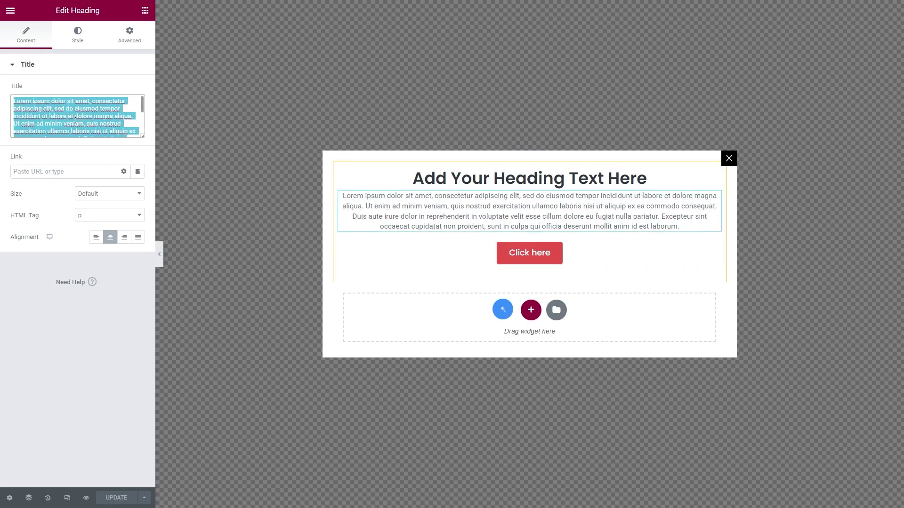
key(BackSpace)
text(We have a bunch of special promotions and sales offers. Have you already checked them? Hurry up!)
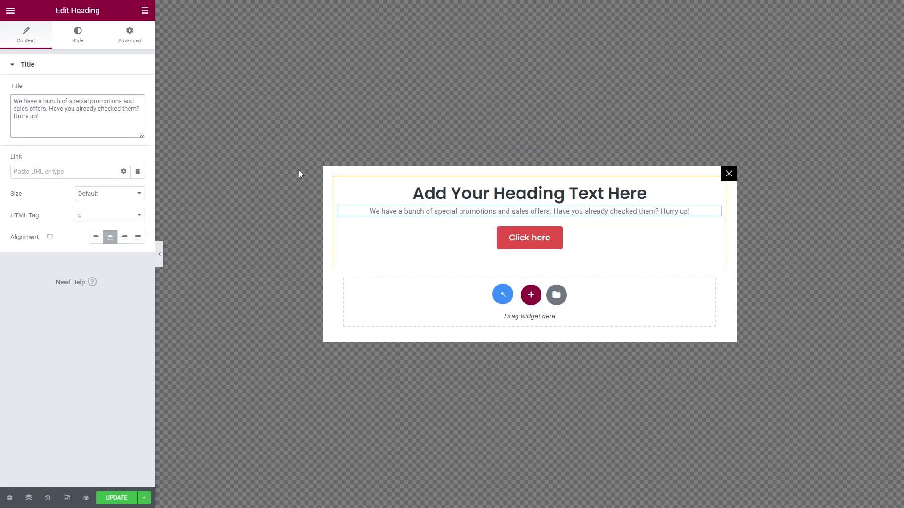
Change the heading to 'Promotional offers!' and select the old button for deletion.
click(640, 194)
drag(92, 101, 15, 103)
text(Promotions)
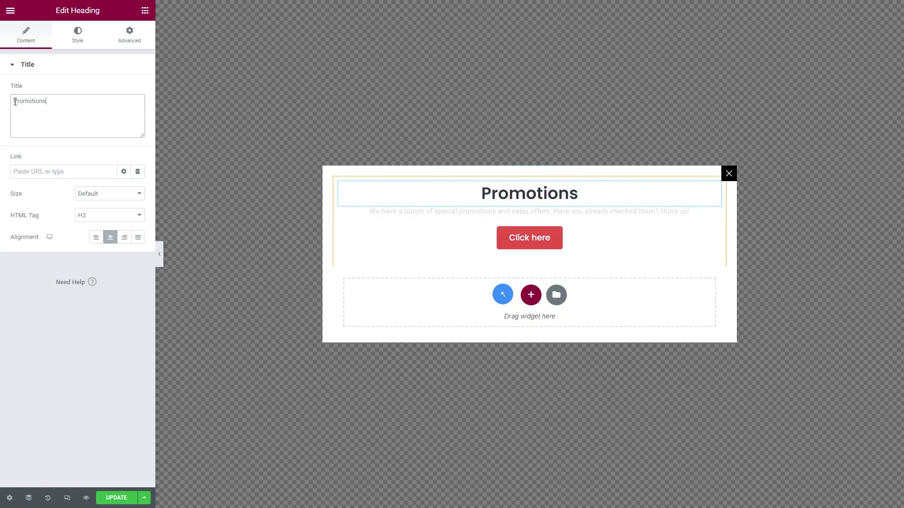
key(BackSpace)
text(al offers!)
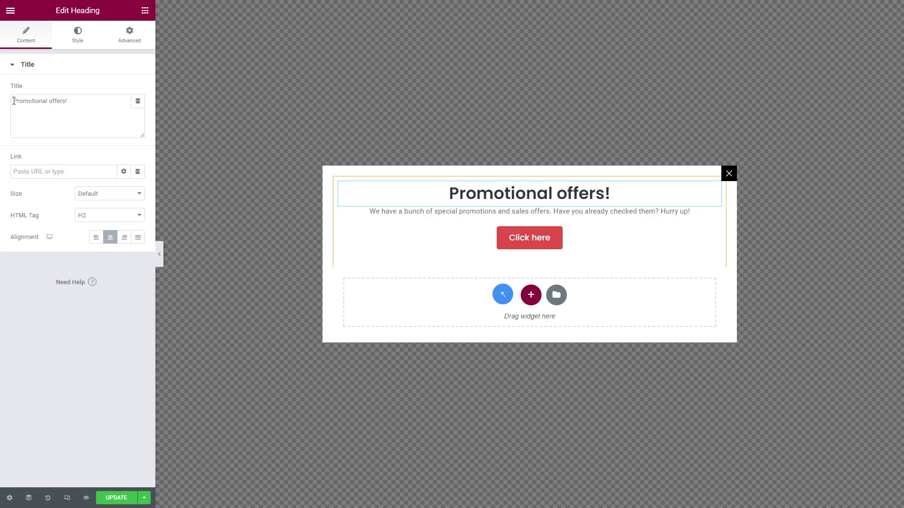
click(609, 240)
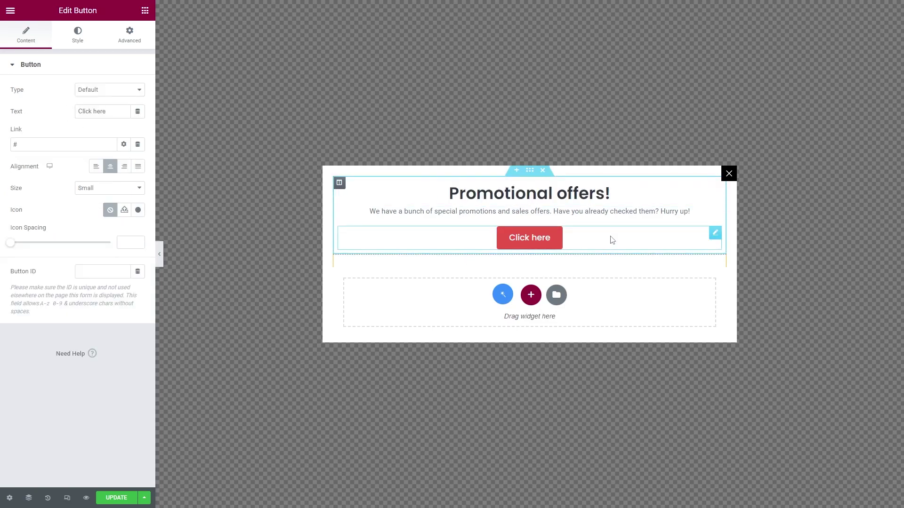
right_click(610, 239)
Delete the old button and add a Popup Action Button reading 'Check the offers now!'.
click(635, 434)
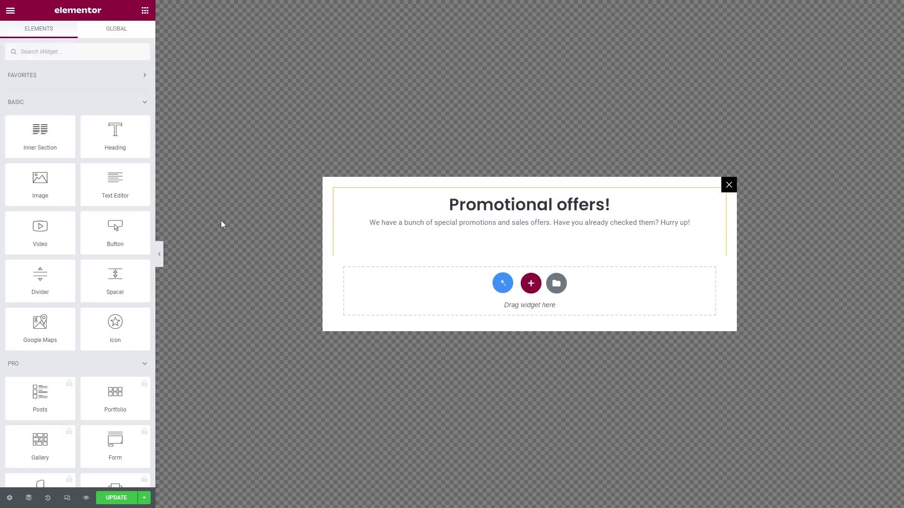
text(action)
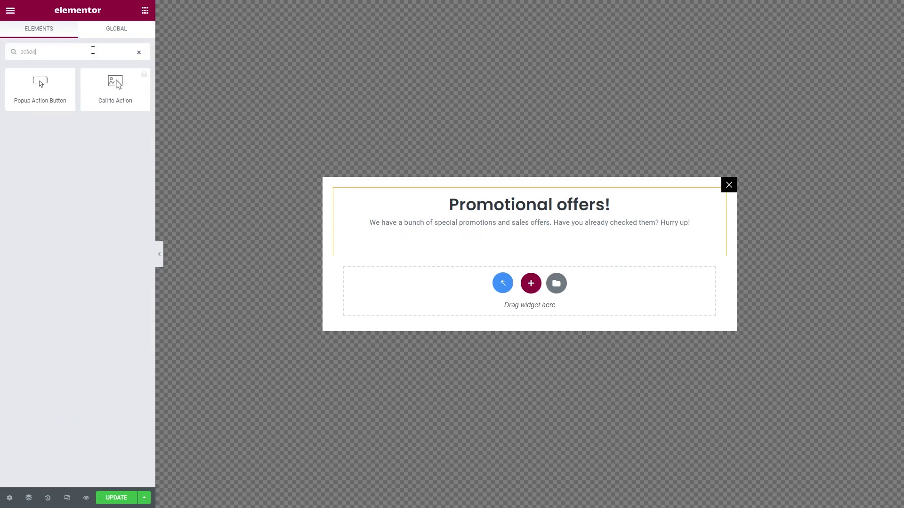
drag(40, 84, 516, 234)
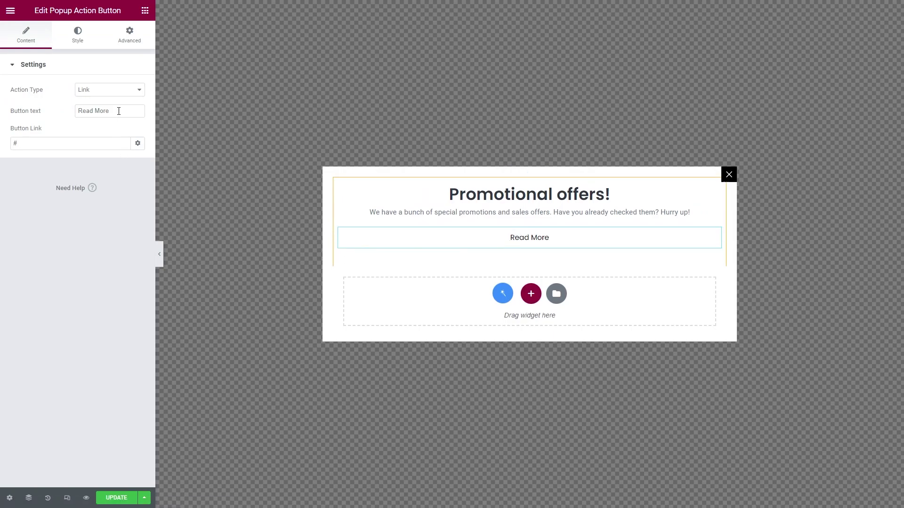
drag(118, 111, 78, 109)
text(Check the offers now!)
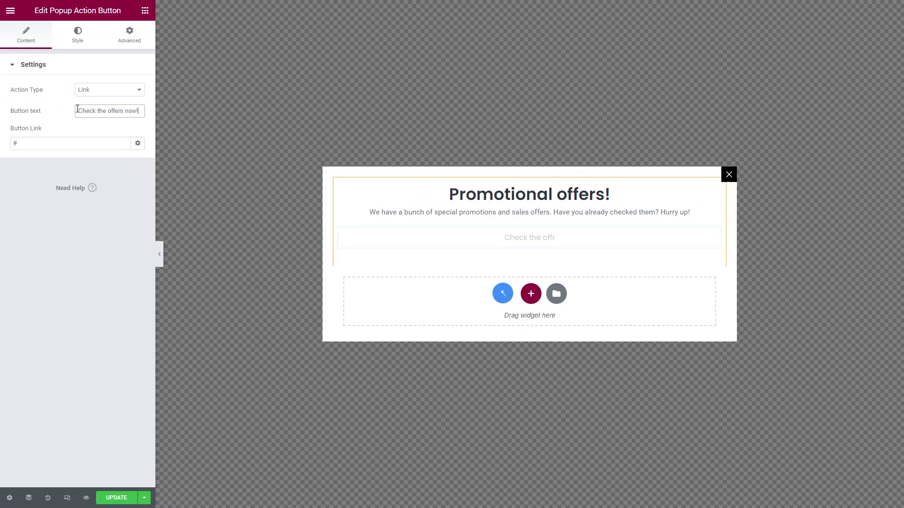
click(108, 89)
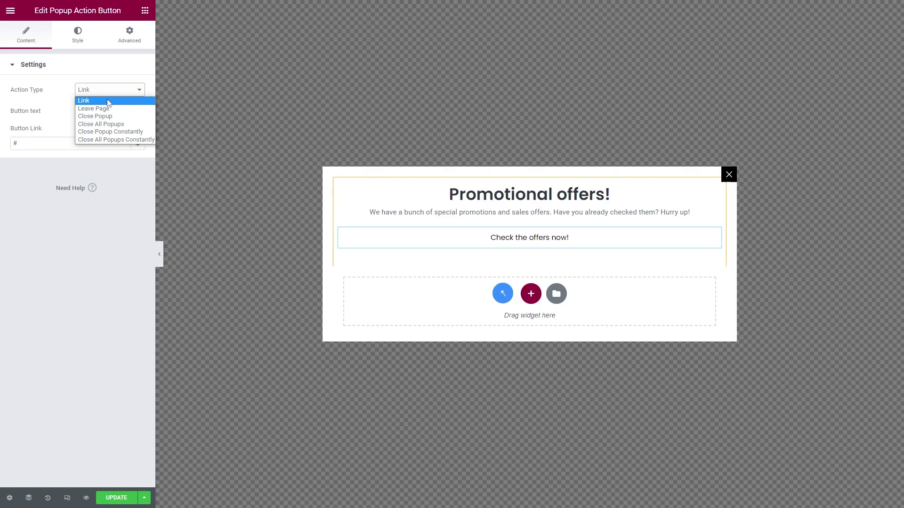
click(108, 101)
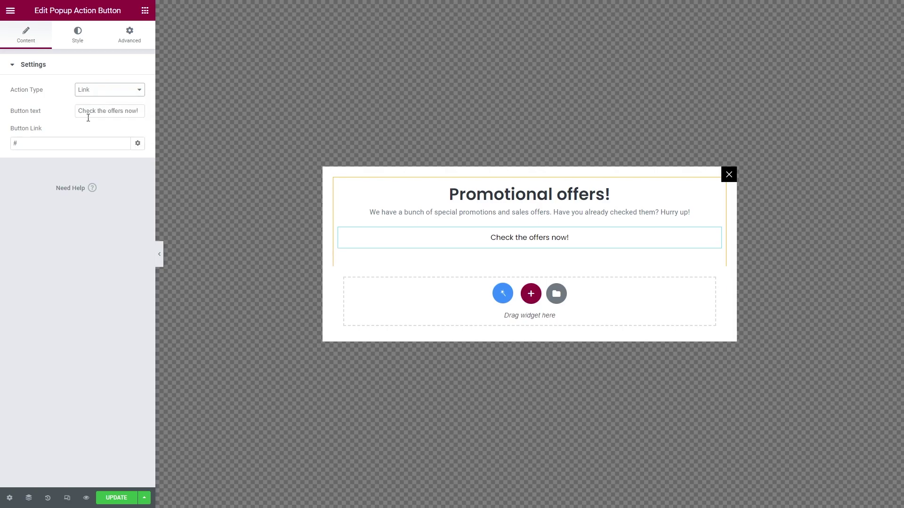
click(65, 144)
key(ctrl+a)
key(ctrl+v)
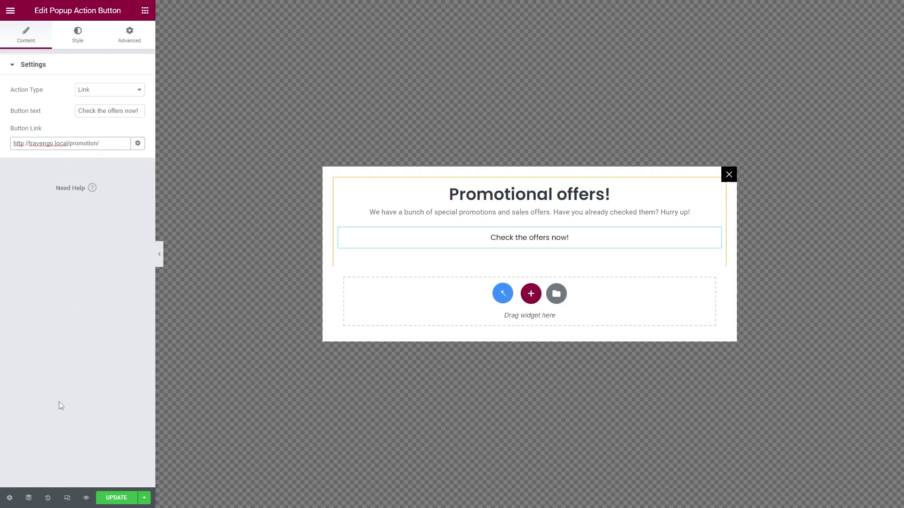
Set the Popup Container width to 700 and Content Position to Middle.
click(9, 498)
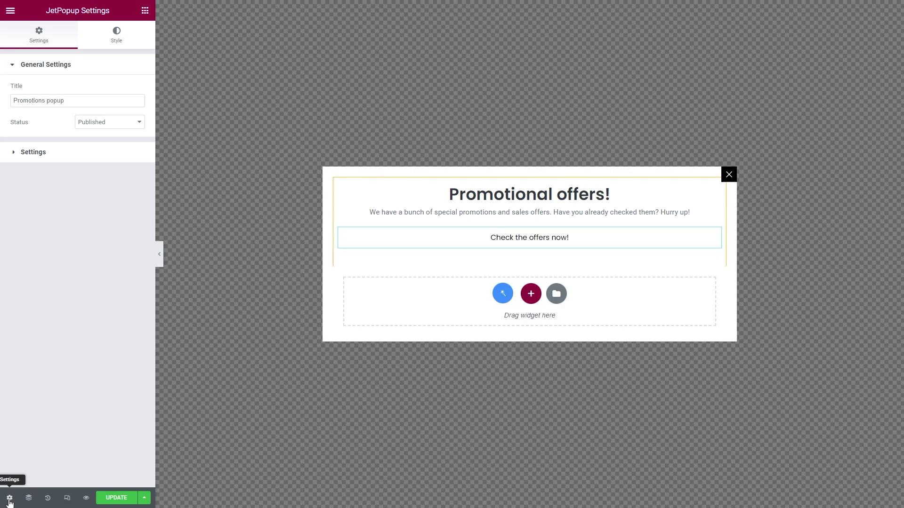
click(107, 40)
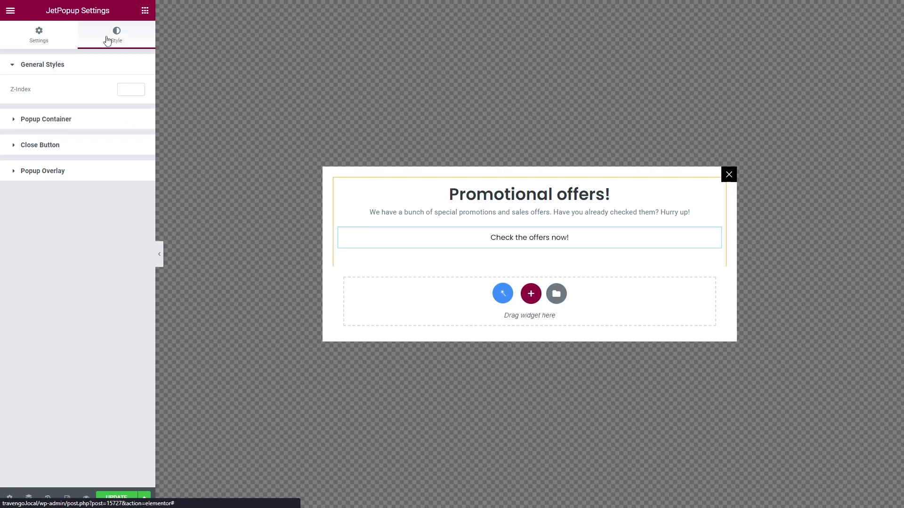
click(104, 64)
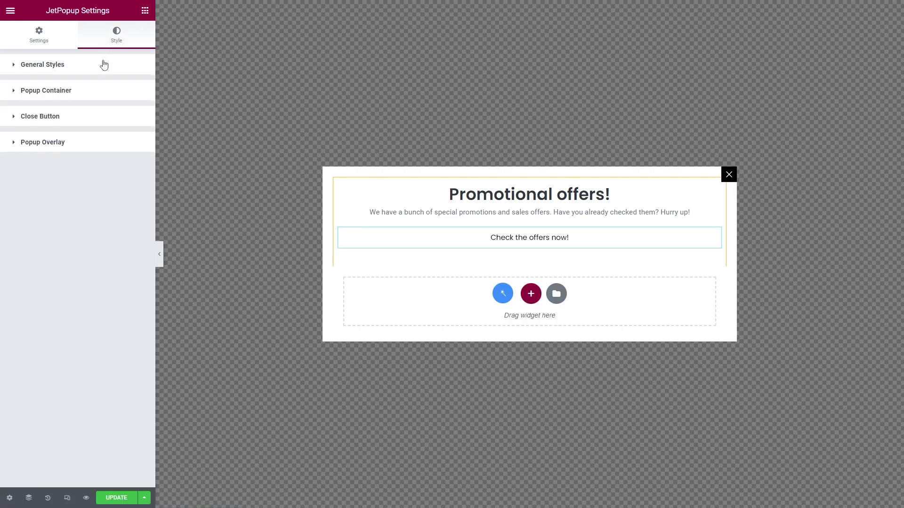
click(102, 93)
click(102, 93)
click(102, 117)
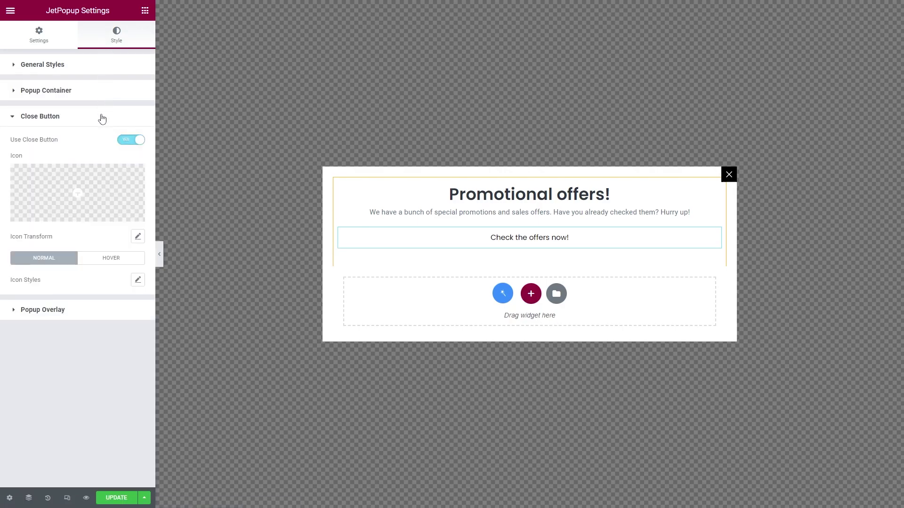
click(101, 118)
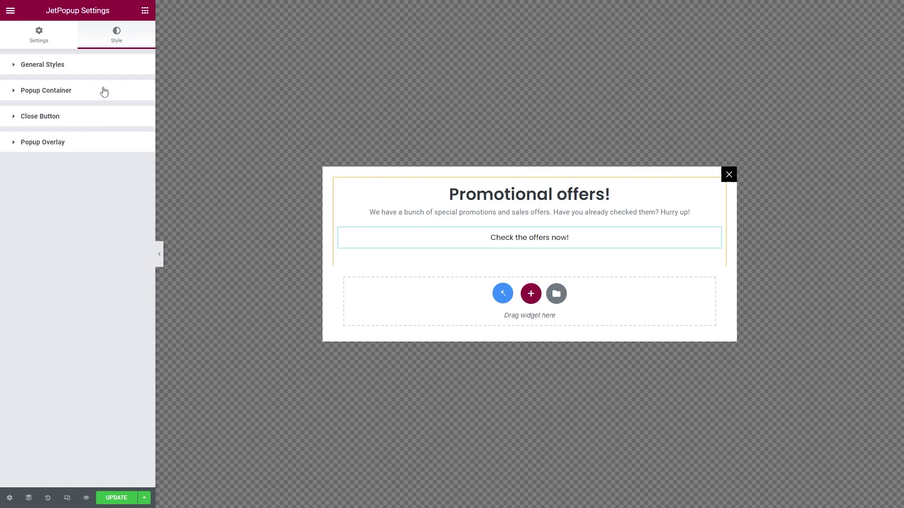
click(103, 91)
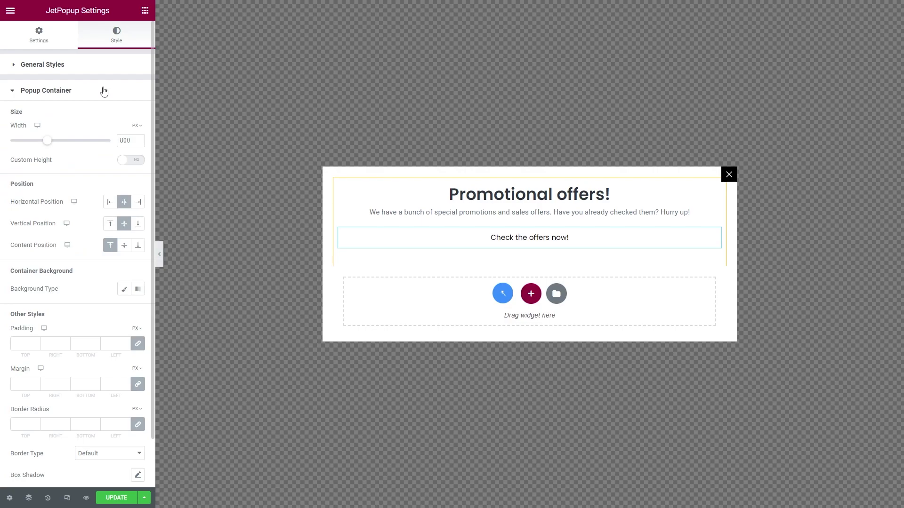
double_click(123, 141)
text(700)
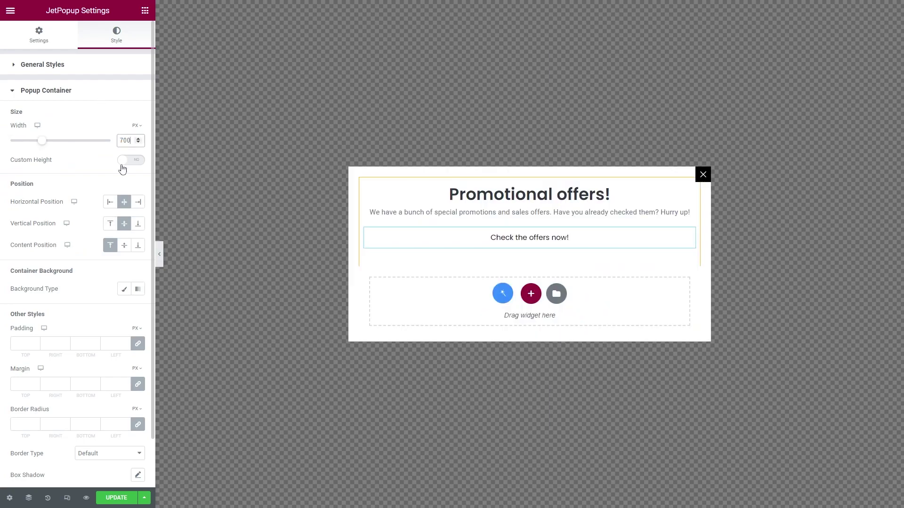
click(124, 247)
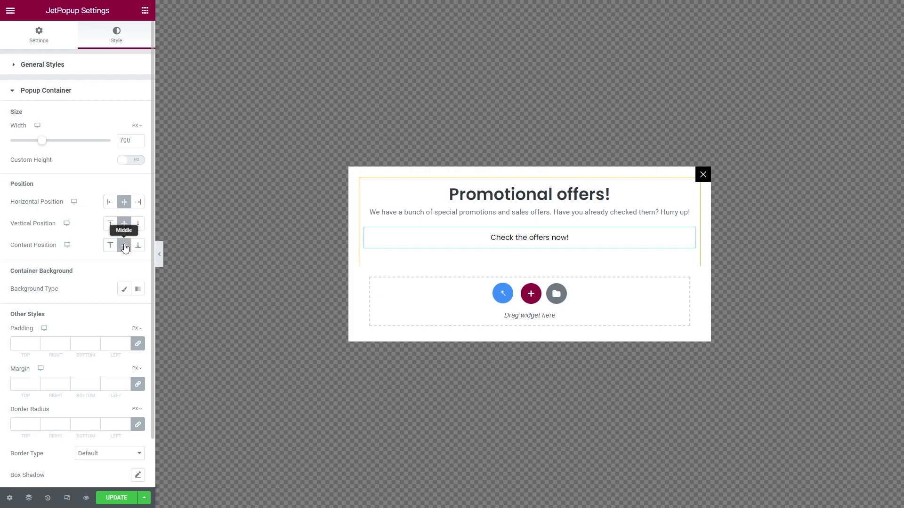
Give the popup a classic red global-colour background, 40 px padding and 10 px border radius.
click(125, 288)
click(124, 310)
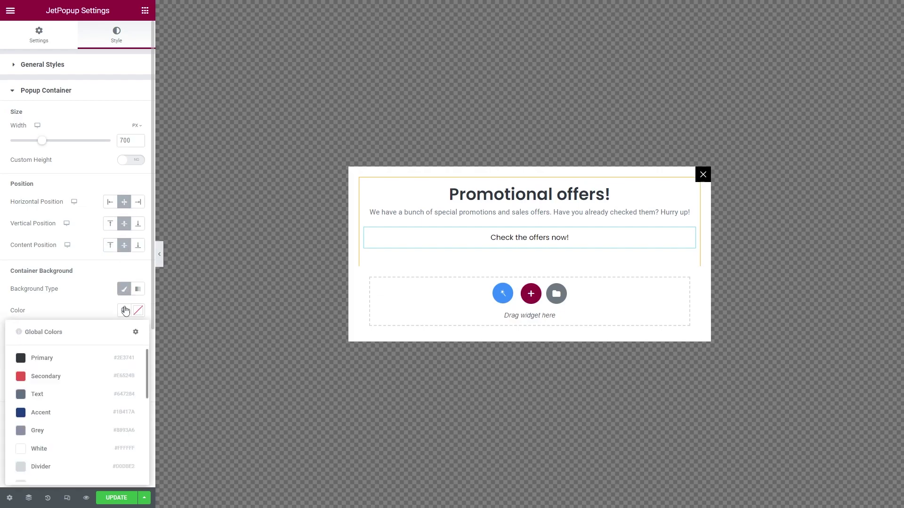
scroll(107, 373, down, 5)
click(79, 467)
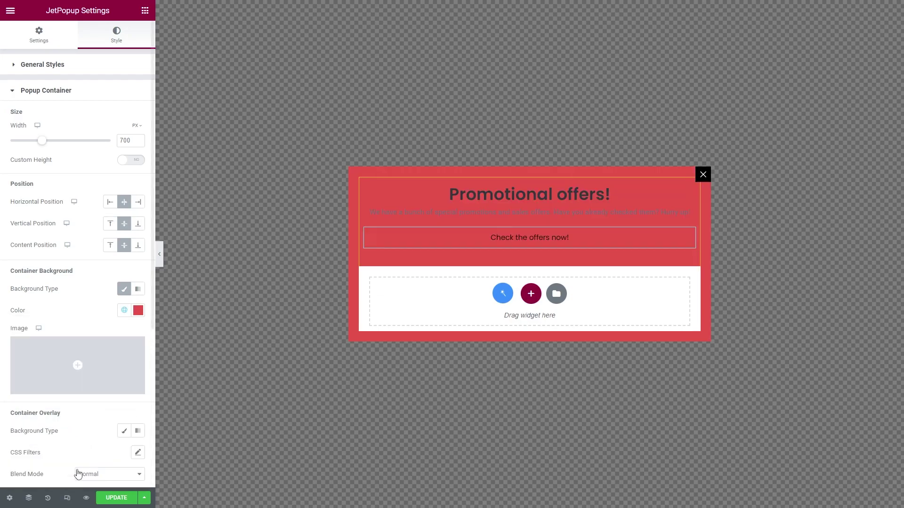
scroll(78, 473, down, 5)
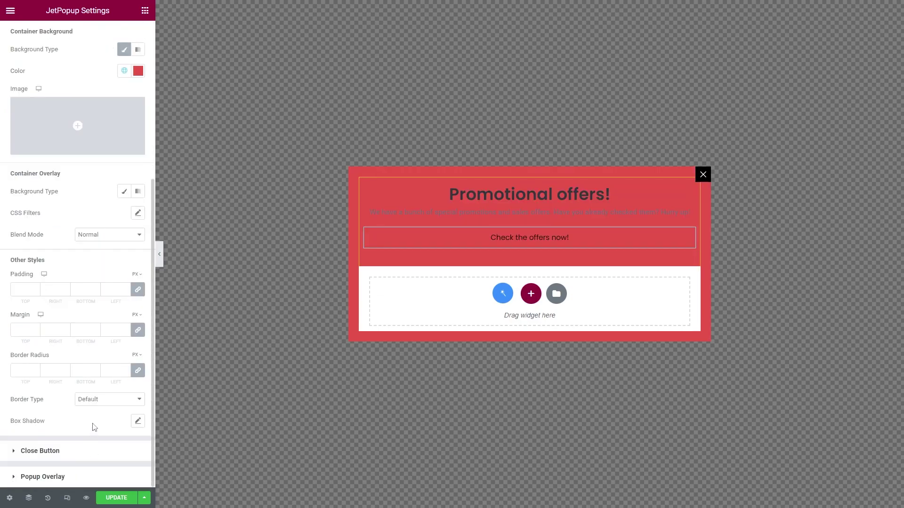
click(114, 288)
text(40)
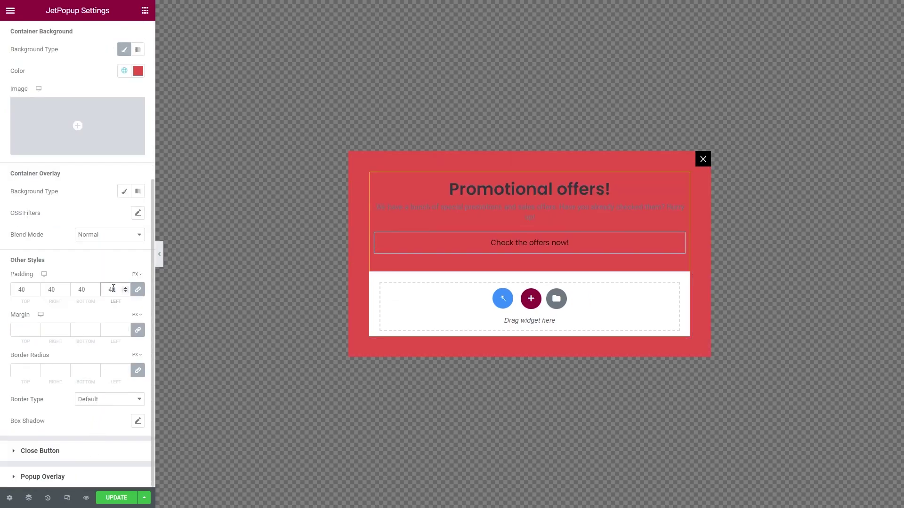
click(116, 371)
text(10)
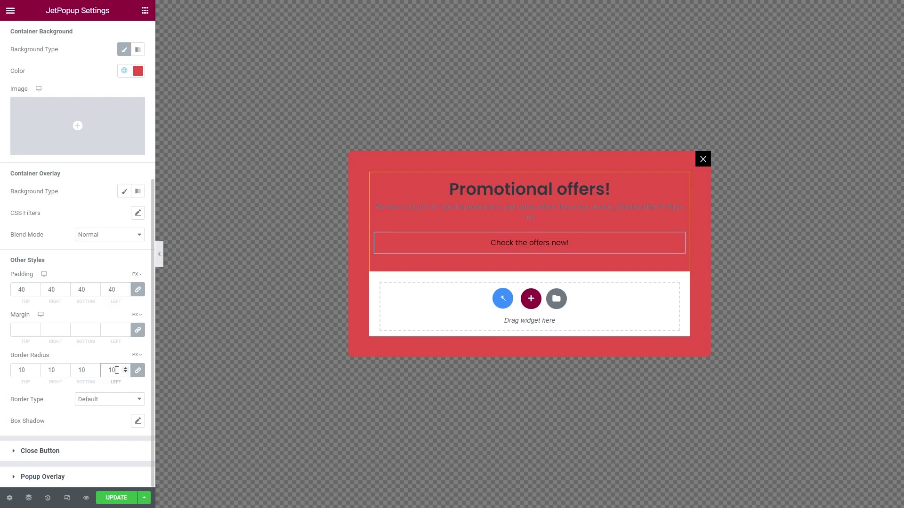
Use the X SVG as close icon and set the button's hover background to Button Hover.
click(97, 451)
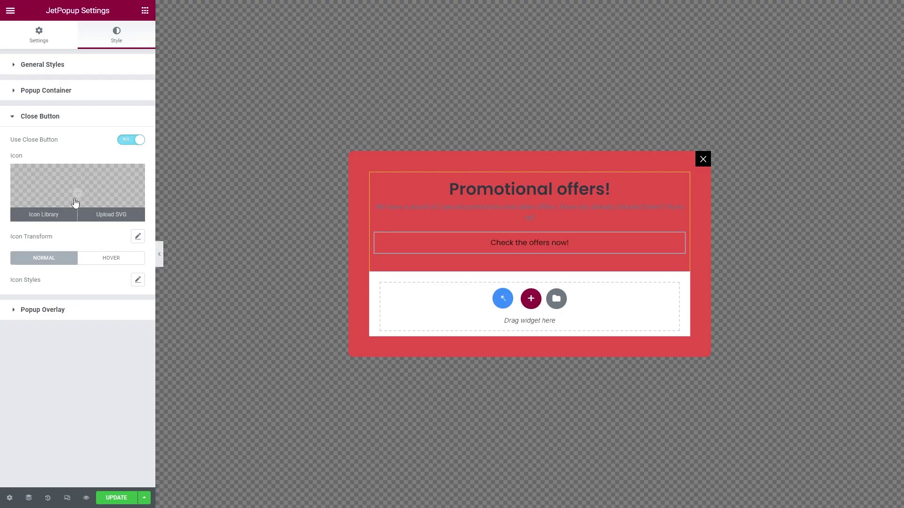
click(102, 216)
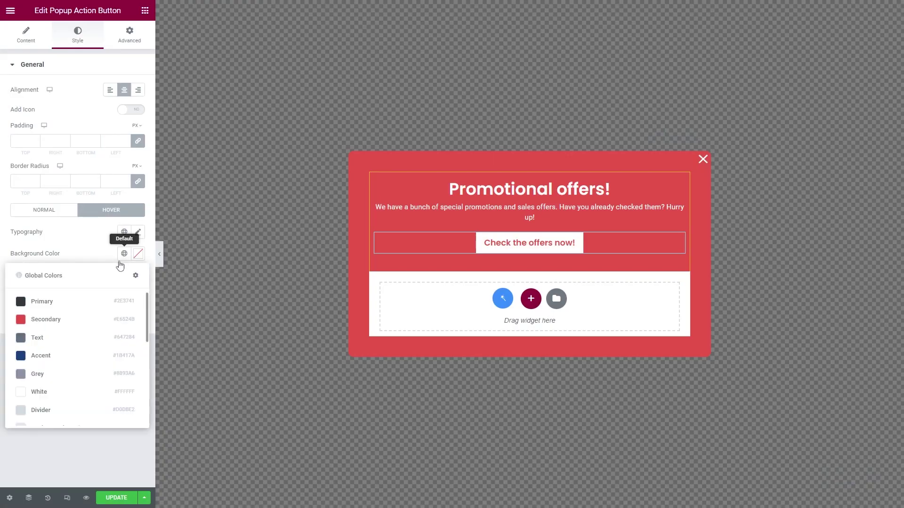
scroll(89, 340, down, 5)
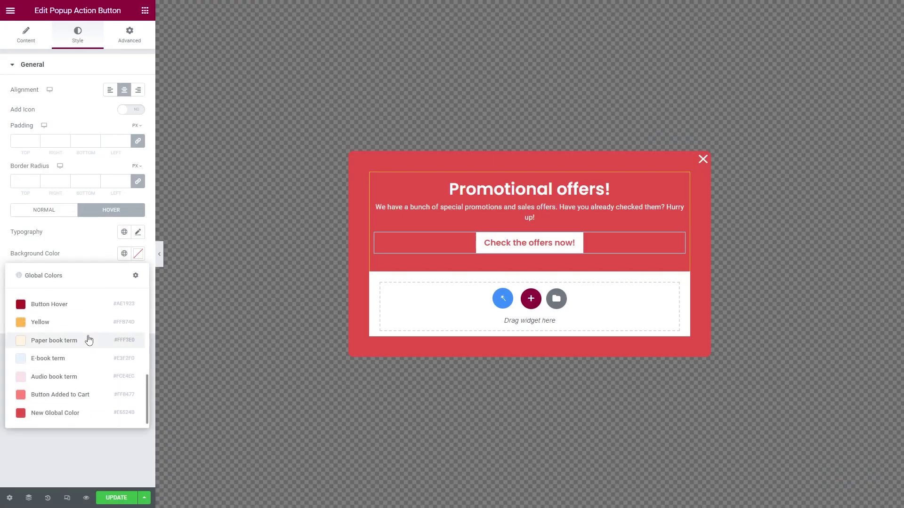
click(88, 304)
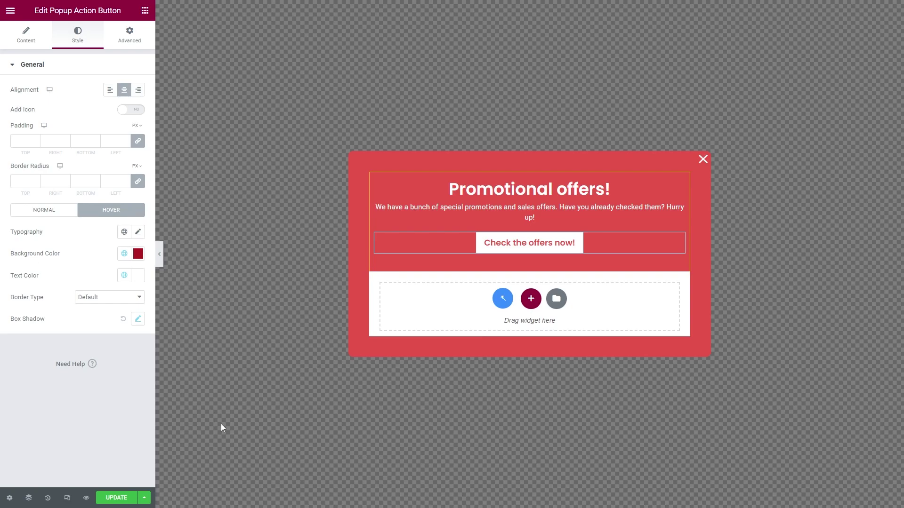
Try the ZoomIn, Rotate and Vertical Flip animations, then settle on BounceIn.
click(9, 497)
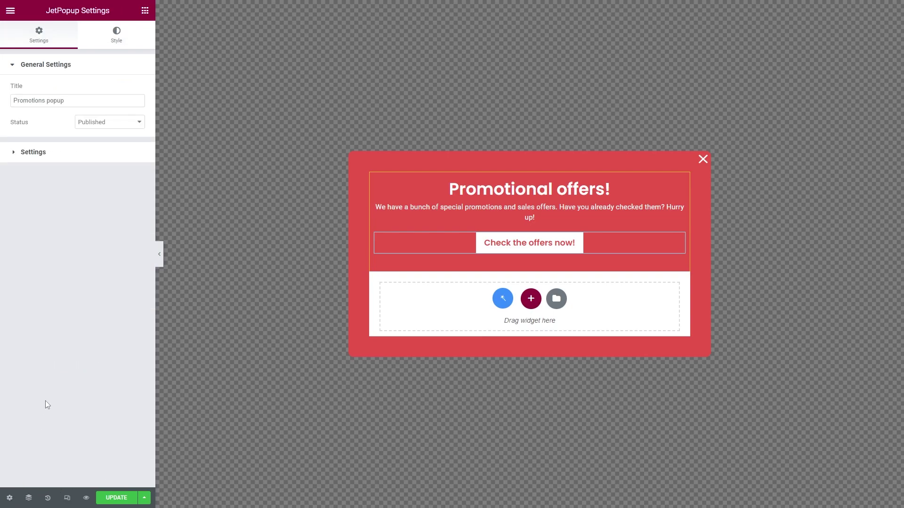
click(94, 152)
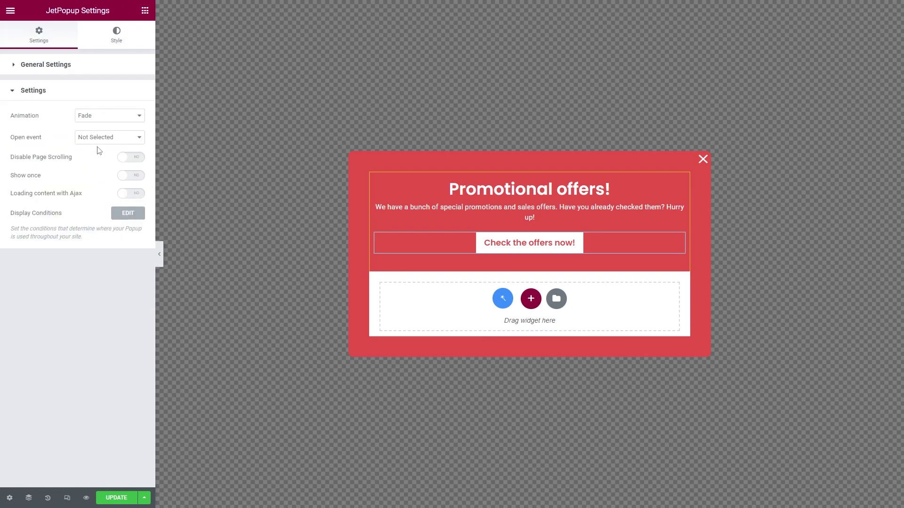
click(115, 116)
click(111, 138)
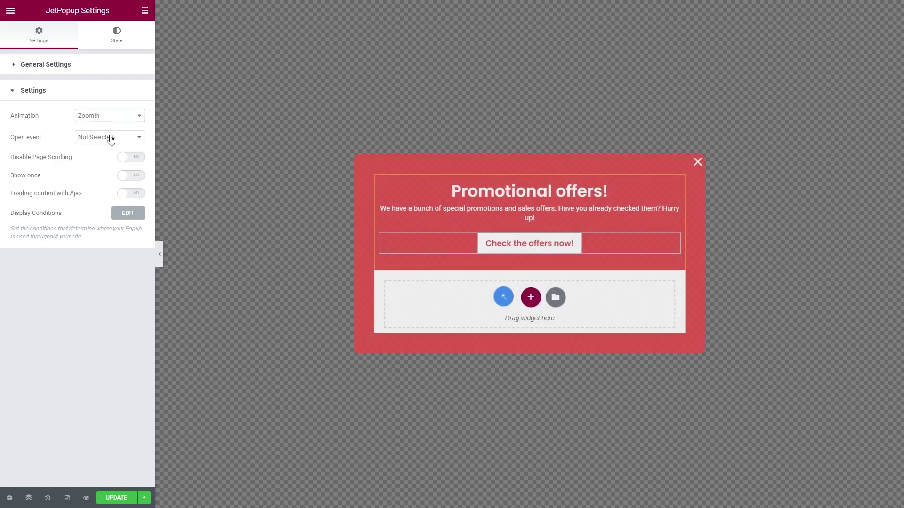
click(113, 119)
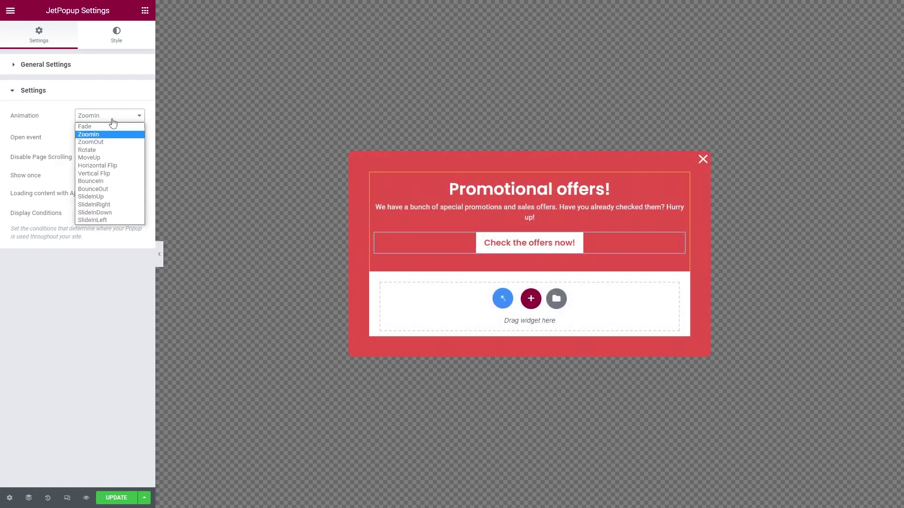
click(109, 150)
click(111, 116)
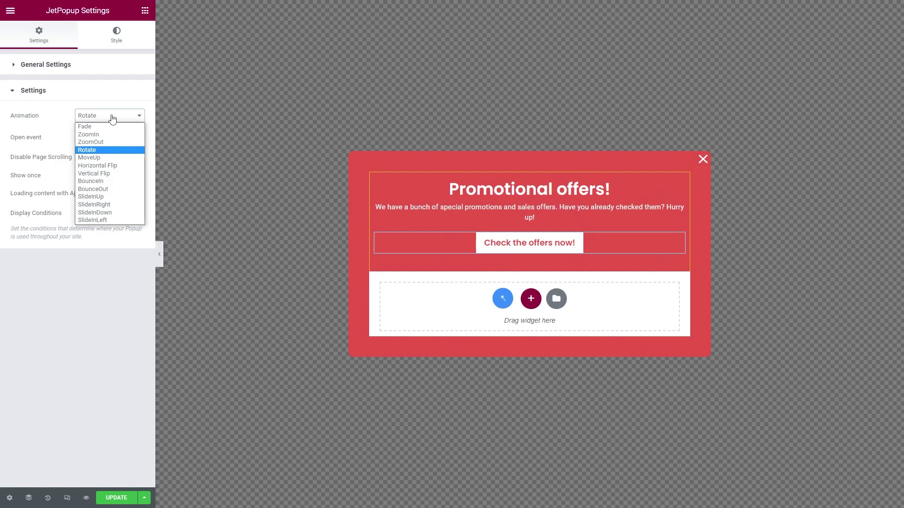
click(107, 173)
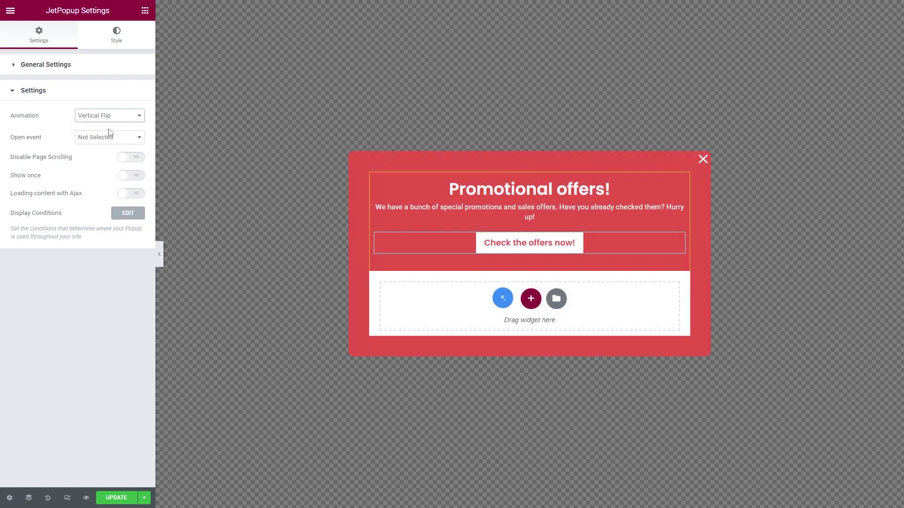
click(110, 117)
click(106, 181)
Make the popup open at 10% page scroll and update it.
click(112, 136)
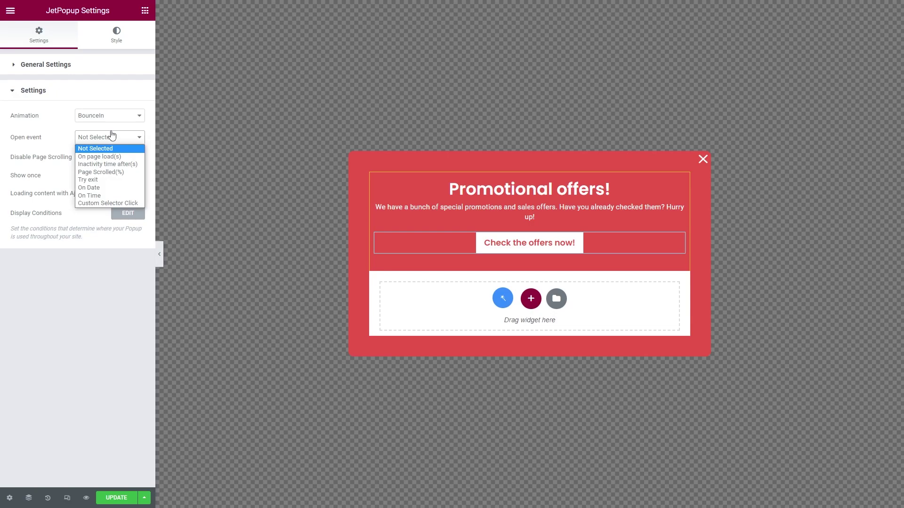
click(114, 173)
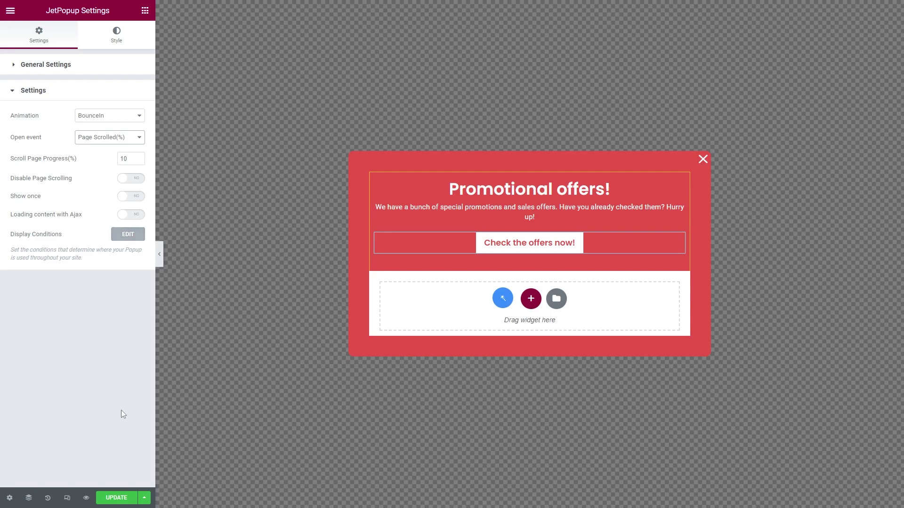
click(117, 498)
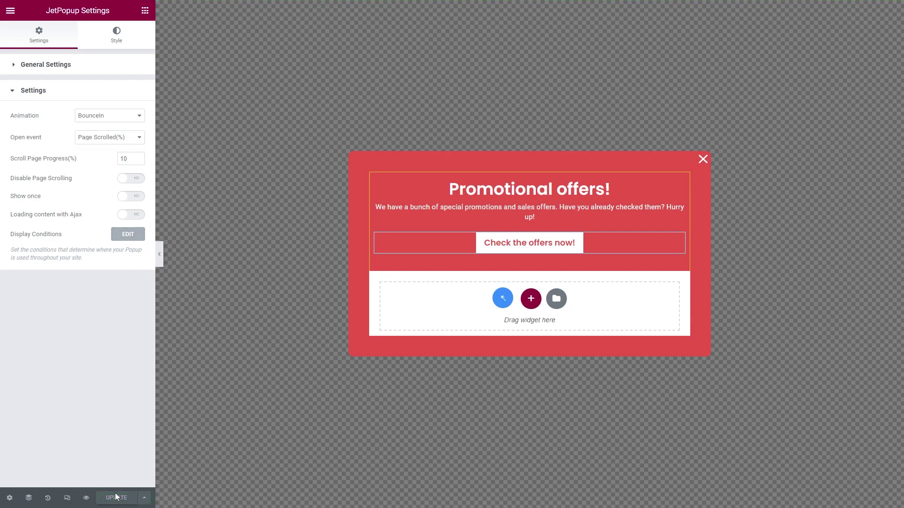
Exit the Elementor editor back to the JetPopup popup list.
click(11, 11)
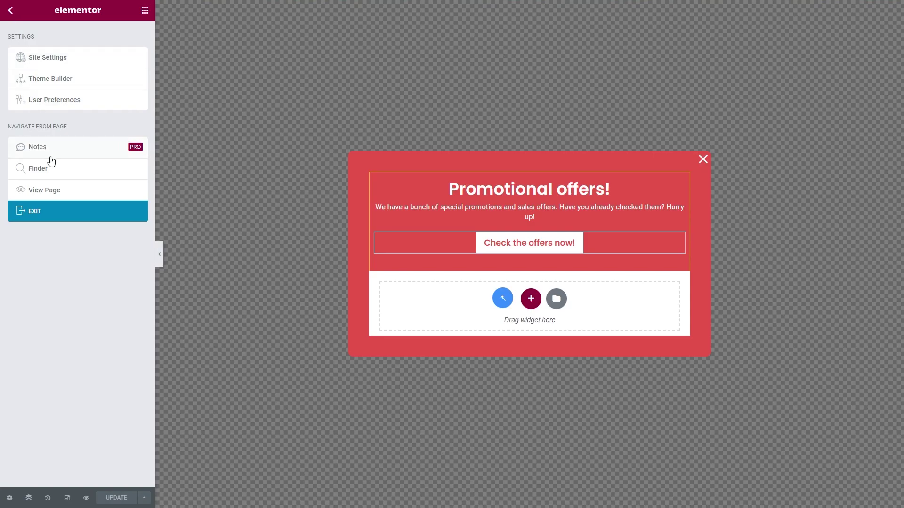
click(62, 210)
click(16, 17)
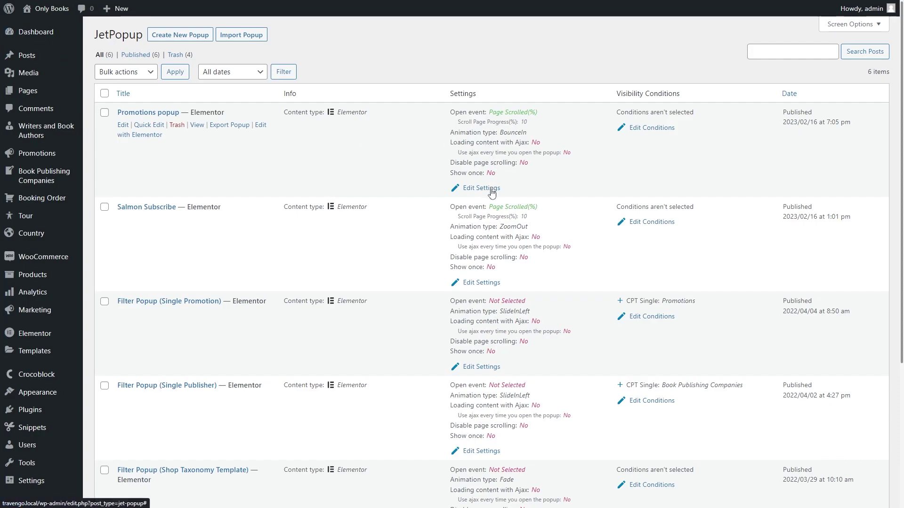
Add a Singular Front Page display condition to the Promotions popup and save it.
click(667, 129)
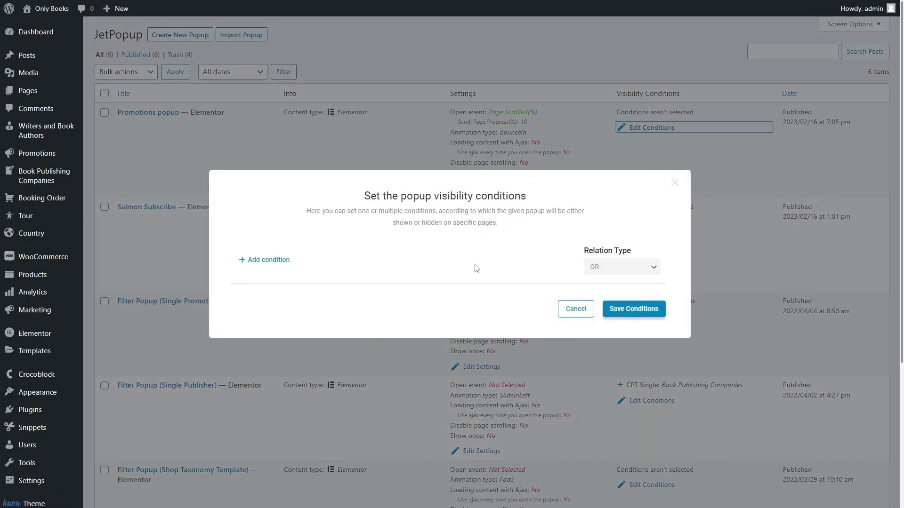
click(262, 260)
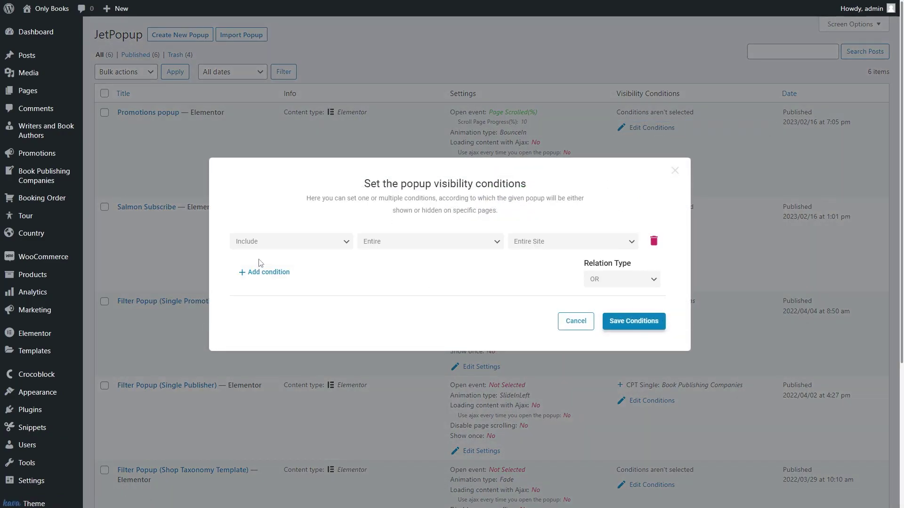
click(408, 241)
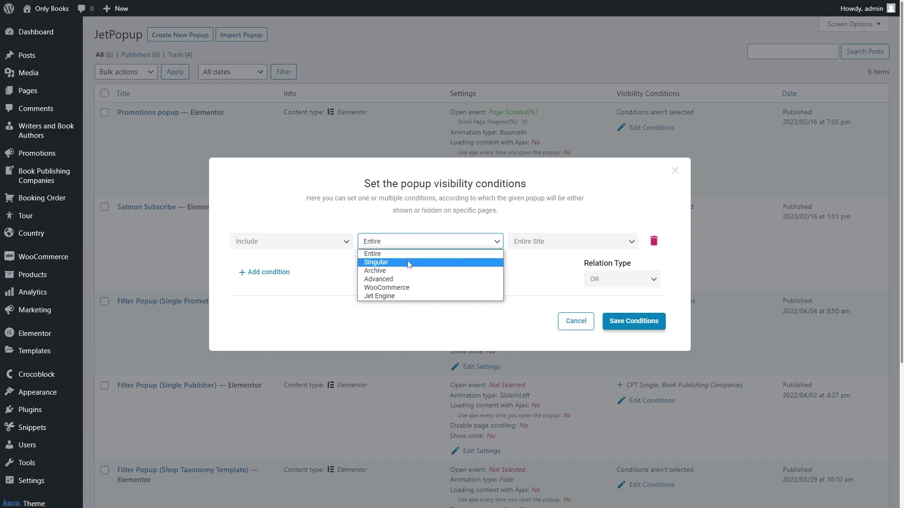
click(408, 263)
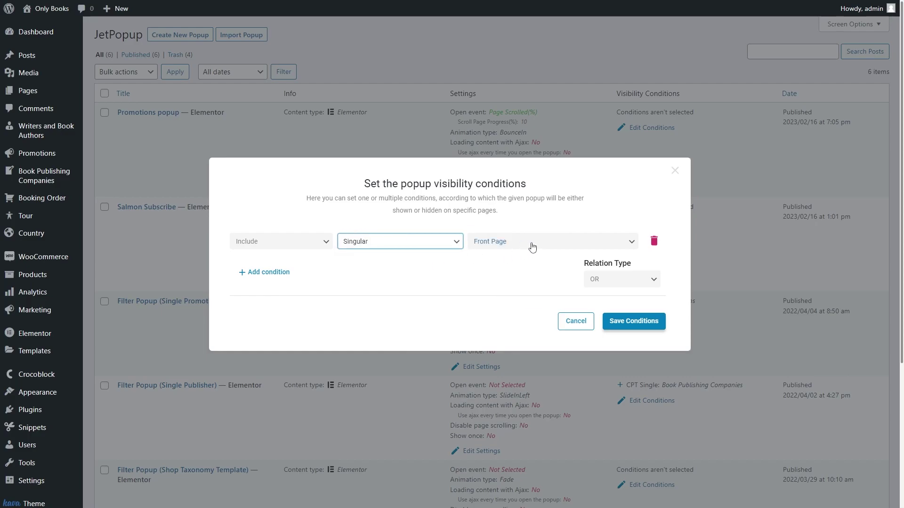
click(624, 320)
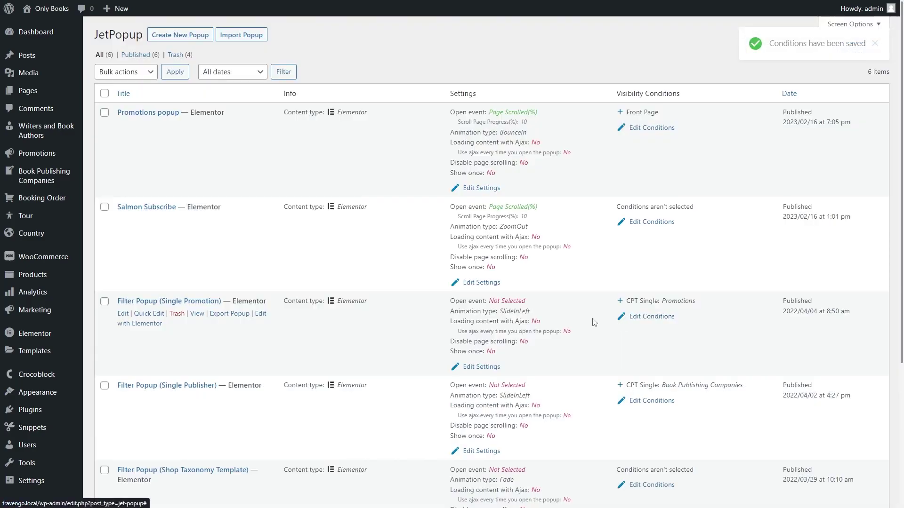
click(59, 10)
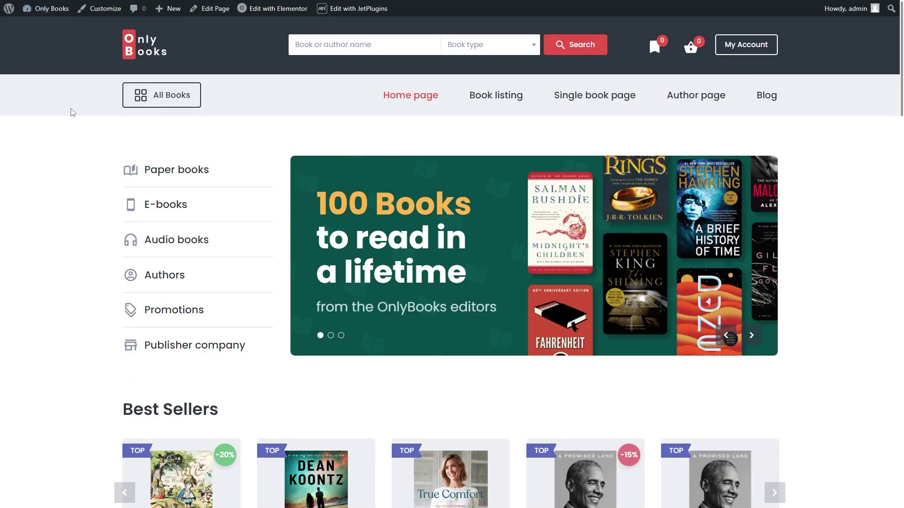
scroll(72, 112, down, 6)
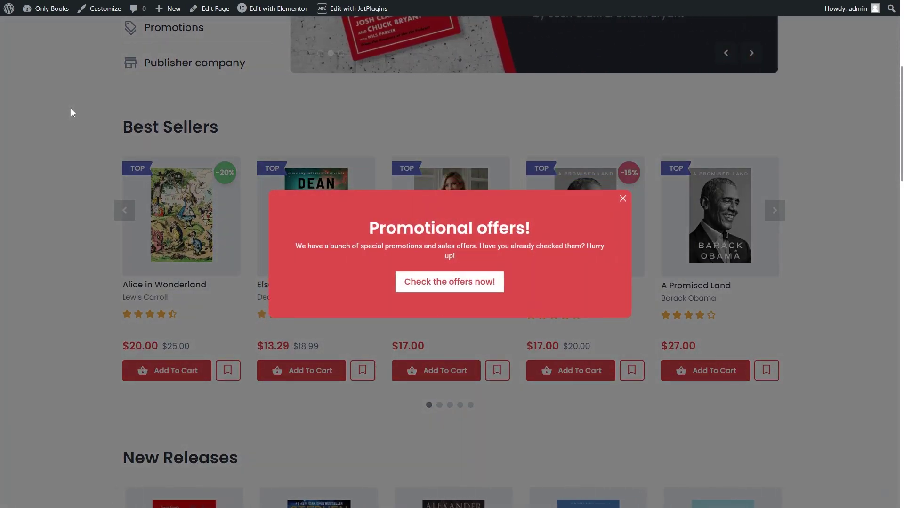
click(449, 281)
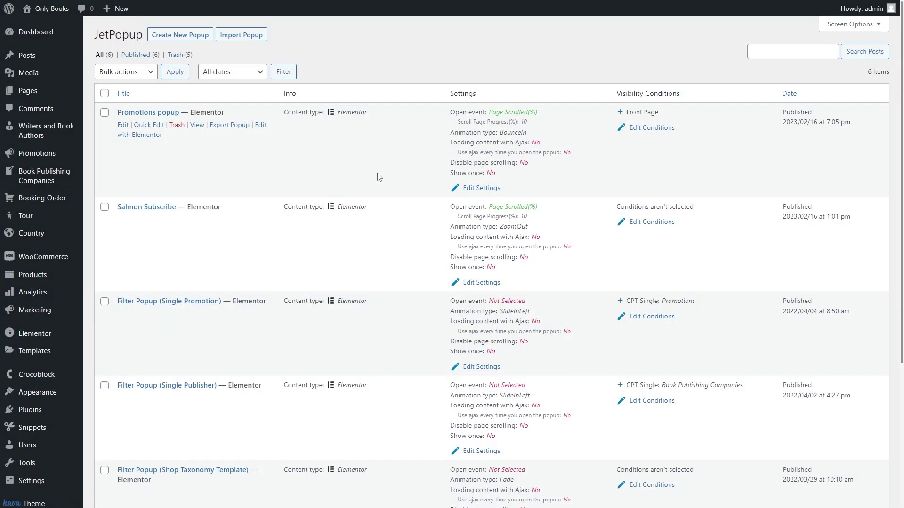
Create a Classic-layout Block Editor popup named 'Promotions popup - Guten'.
click(193, 33)
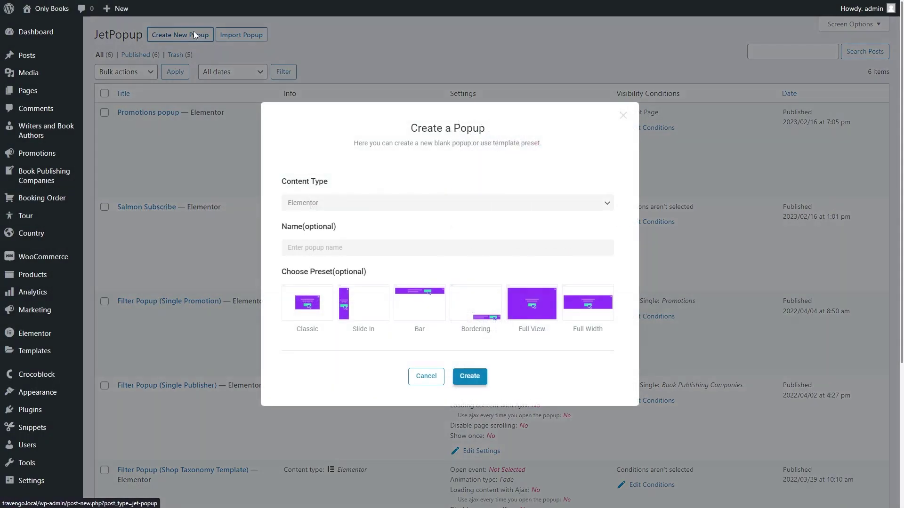
click(386, 202)
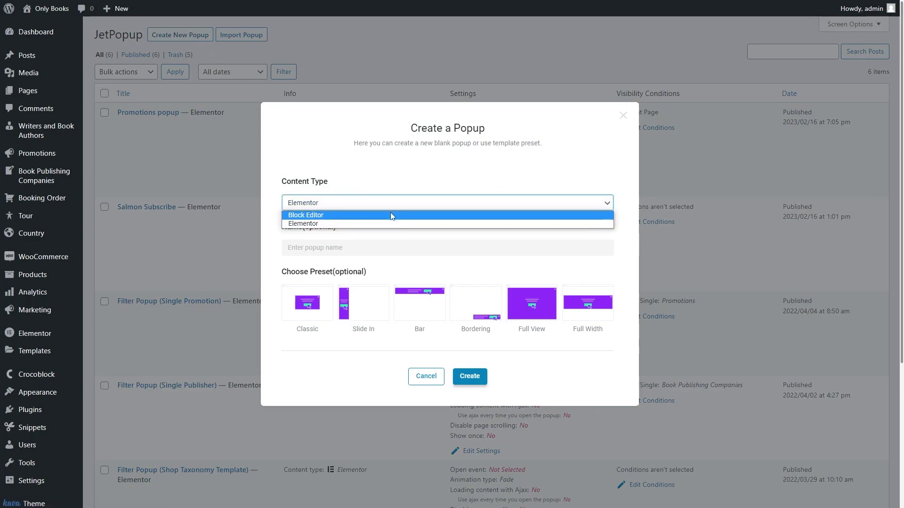
click(392, 215)
click(391, 247)
text(Promotions popup - Guten)
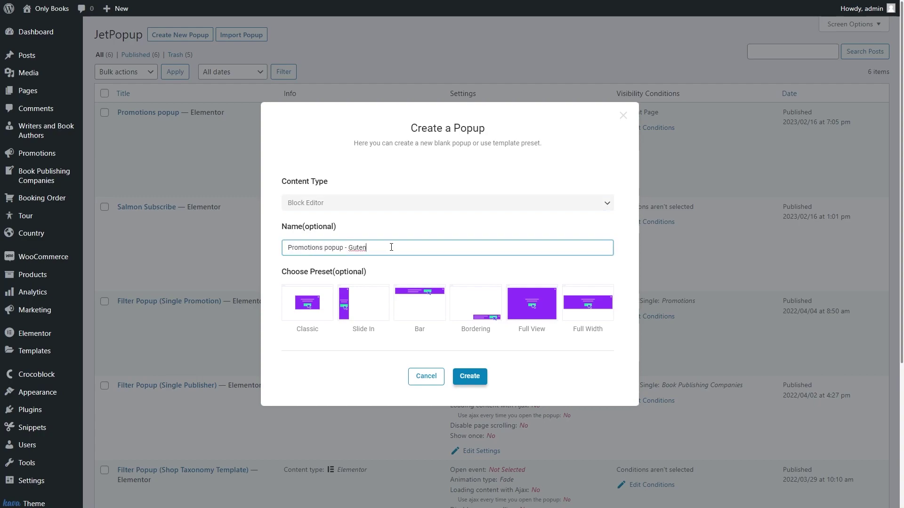
click(321, 302)
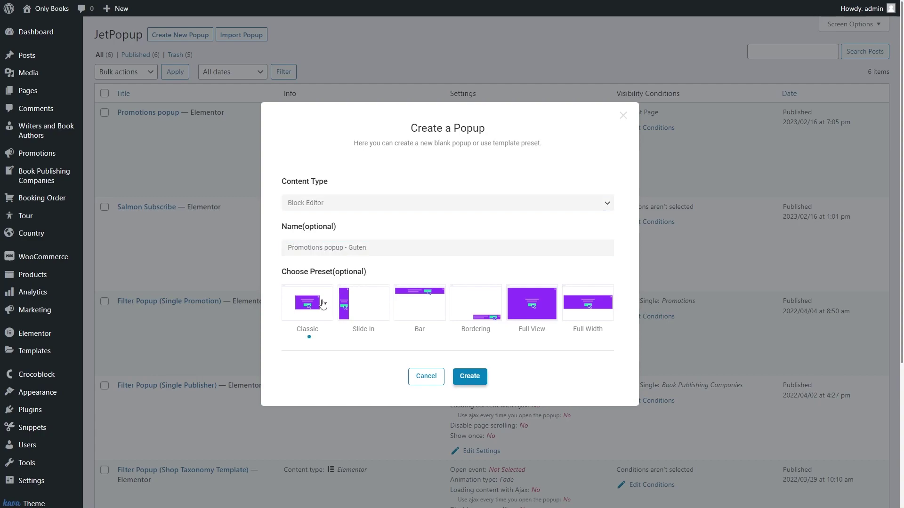
click(471, 377)
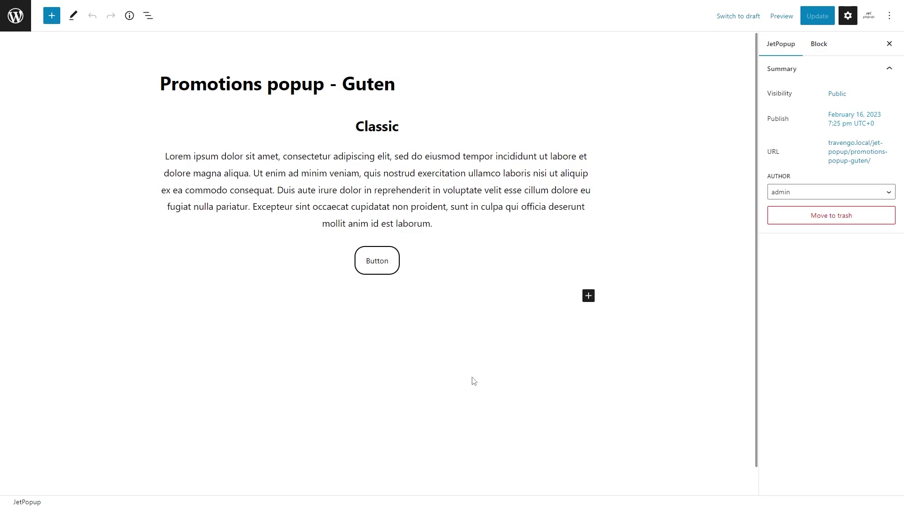
Change the heading to 'Promotional offers!' and paste the promo sentence over the placeholder paragraph.
click(402, 135)
key(BackSpace)
key(BackSpace)
key(BackSpace)
key(BackSpace)
key(BackSpace)
key(BackSpace)
key(BackSpace)
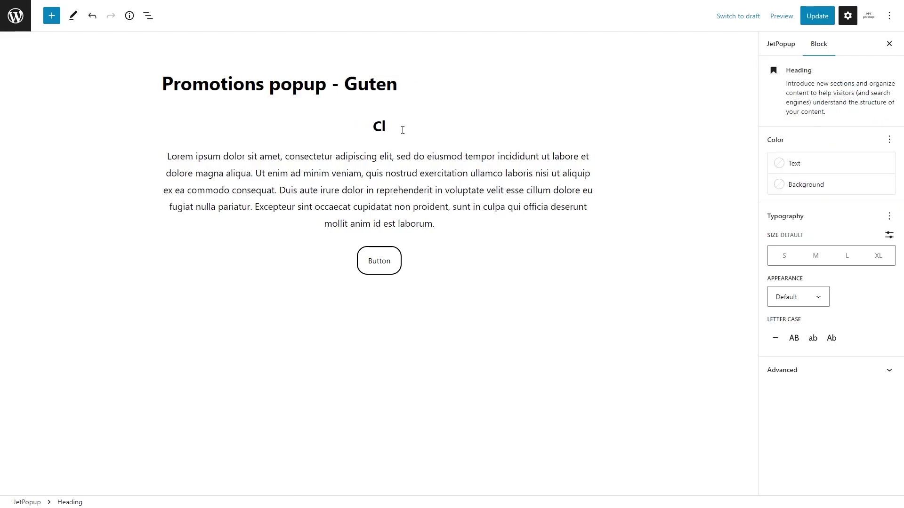
text(Promotional offers)
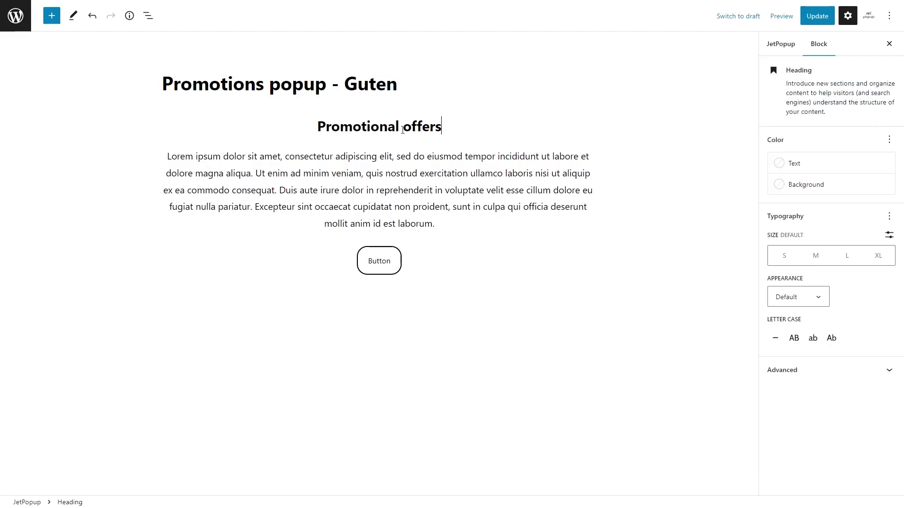
text(!)
triple_click(412, 184)
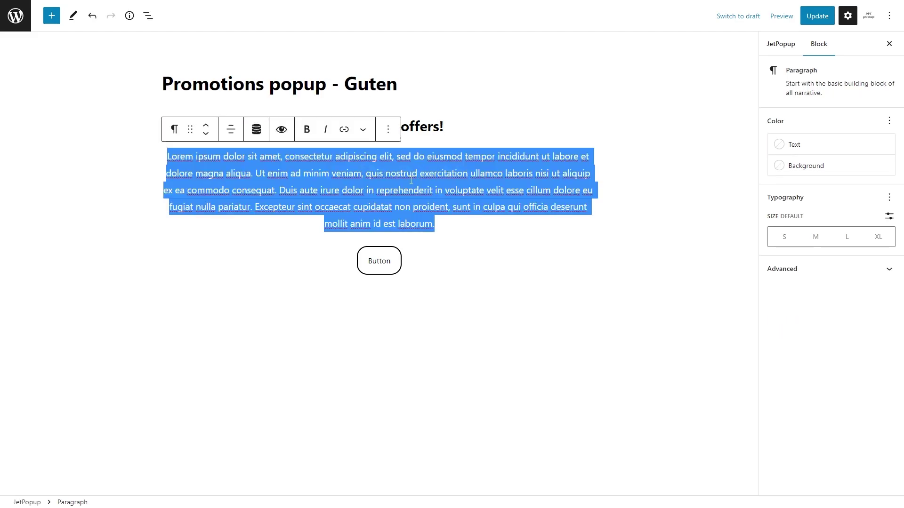
key(BackSpace)
text(We have a bunch of special promotions and sales offers. Have you already checked them? Hurry up!)
Remove the placeholder button group from the popup.
click(414, 196)
click(414, 196)
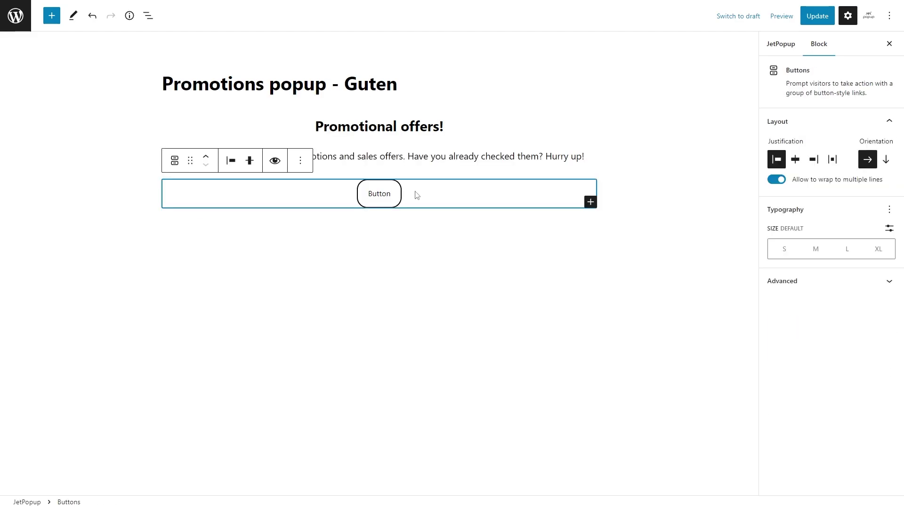
click(301, 161)
click(327, 396)
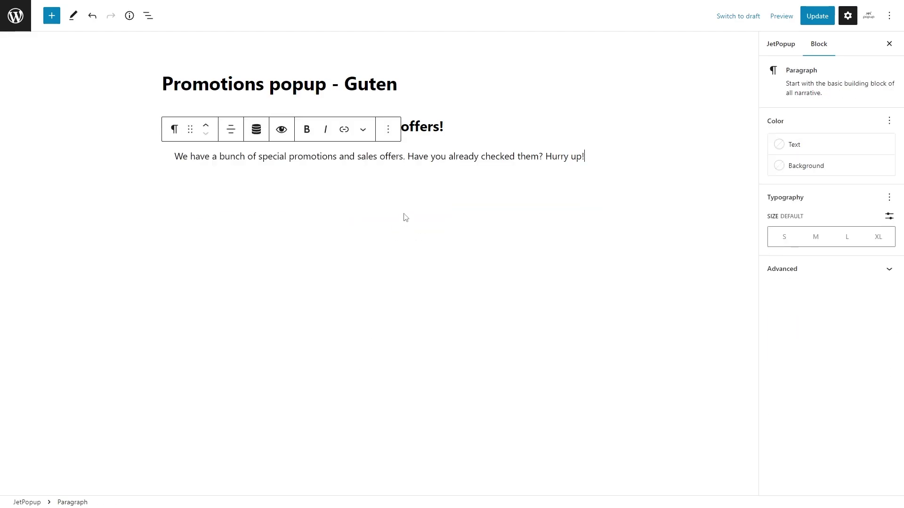
Add a Popup Action Button labelled 'Check the offers now!' linking to the promotion page.
click(406, 176)
click(590, 186)
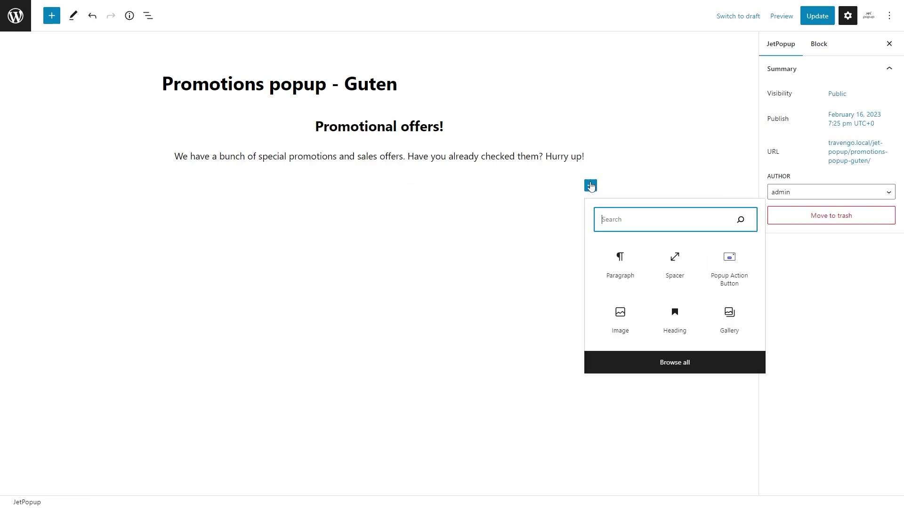
click(722, 267)
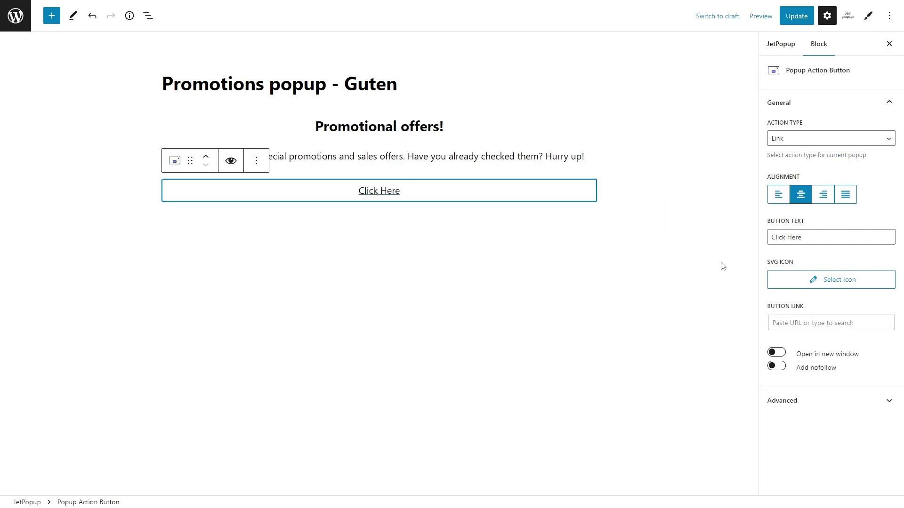
click(807, 237)
key(ctrl+a)
text(Check the offers now!)
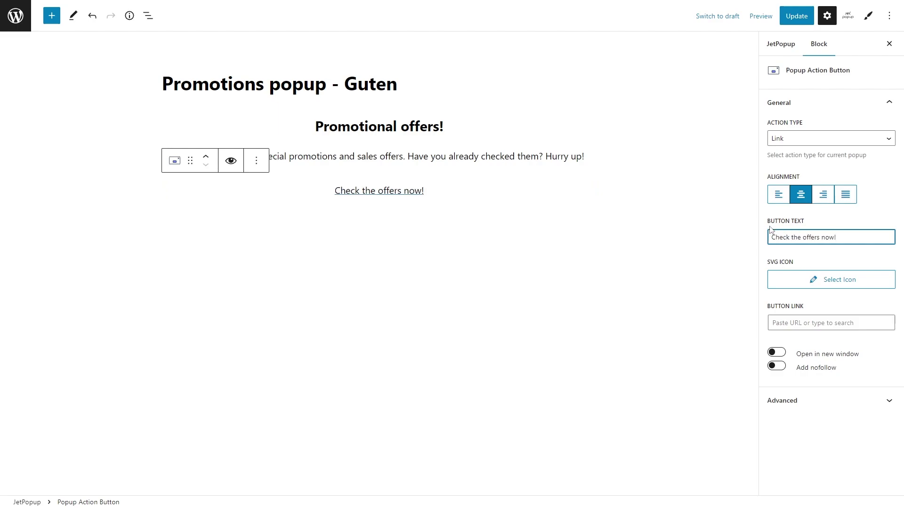
click(798, 139)
click(798, 139)
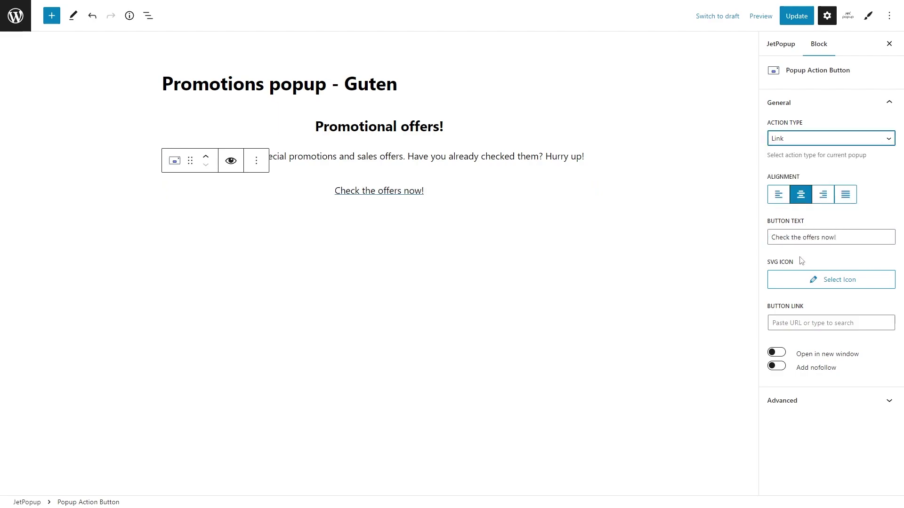
click(800, 322)
text(http://travengo.local/promotion/)
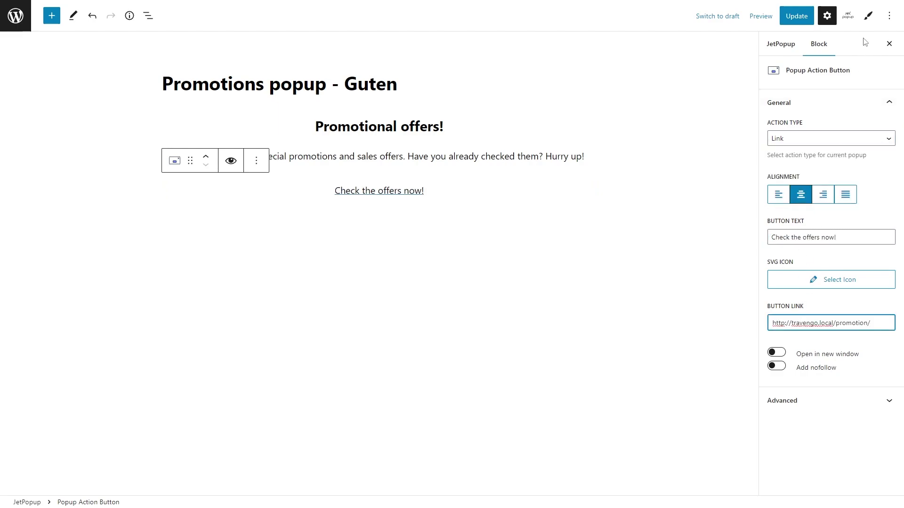
Give the button label size 16 and font weight 600.
click(867, 17)
click(864, 68)
scroll(864, 71, down, 5)
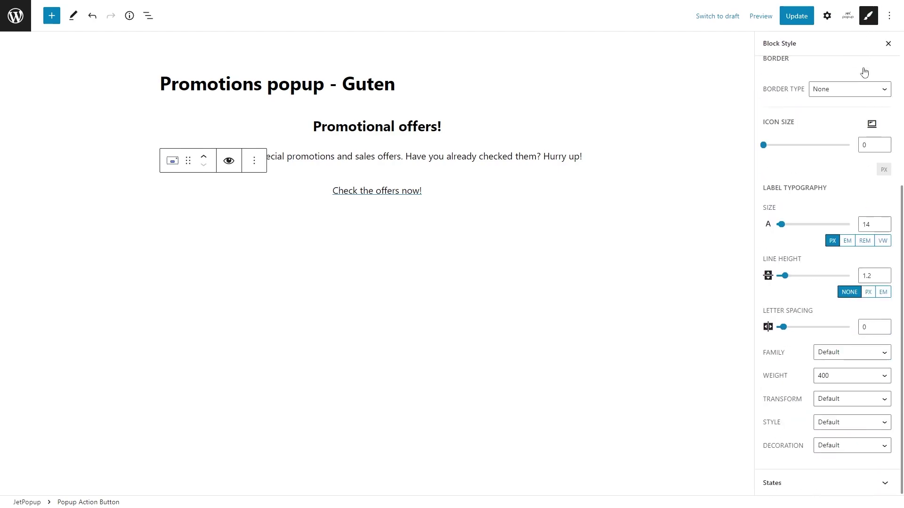
double_click(864, 225)
text(16)
click(851, 375)
click(861, 306)
Make the button background white with a custom red label colour.
click(849, 483)
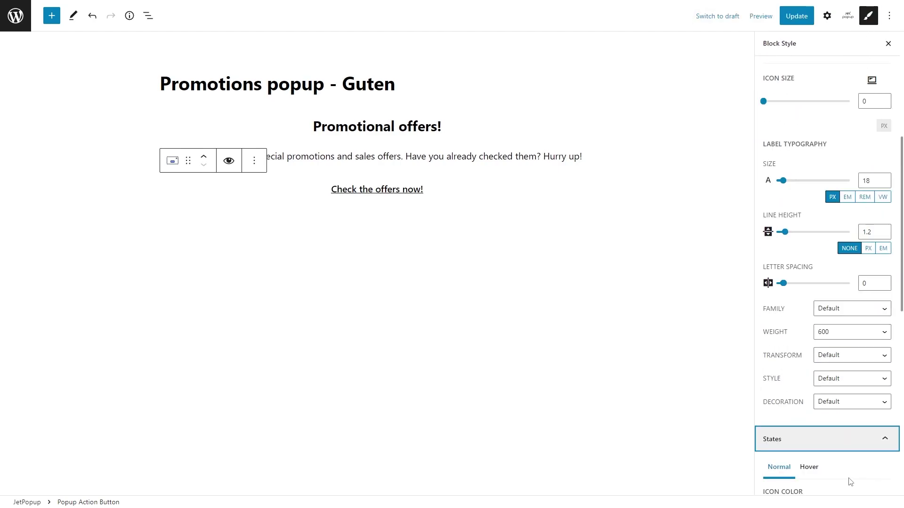
scroll(850, 481, down, 10)
click(811, 321)
click(827, 172)
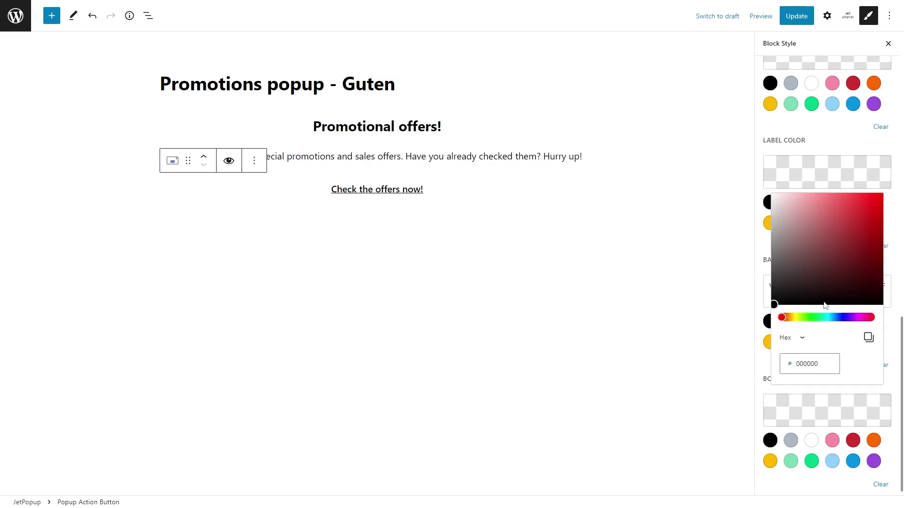
double_click(800, 364)
text(E6524B)
click(840, 141)
scroll(839, 146, up, 5)
click(840, 238)
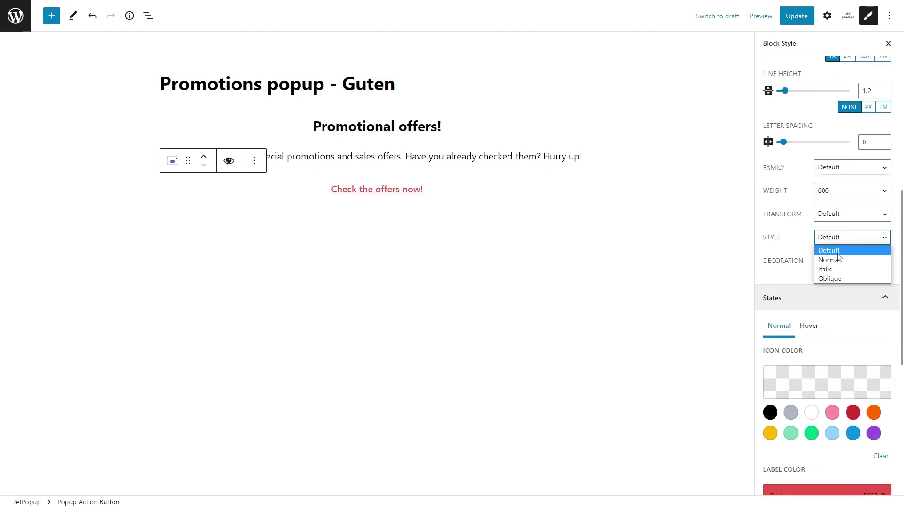
click(840, 260)
click(840, 311)
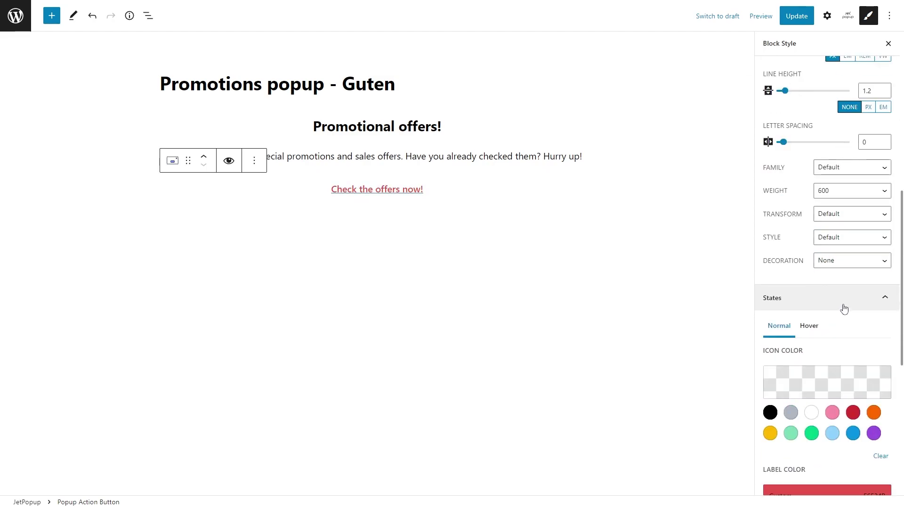
Set the popup to ZoomIn on page load with a 2-second delay.
click(846, 19)
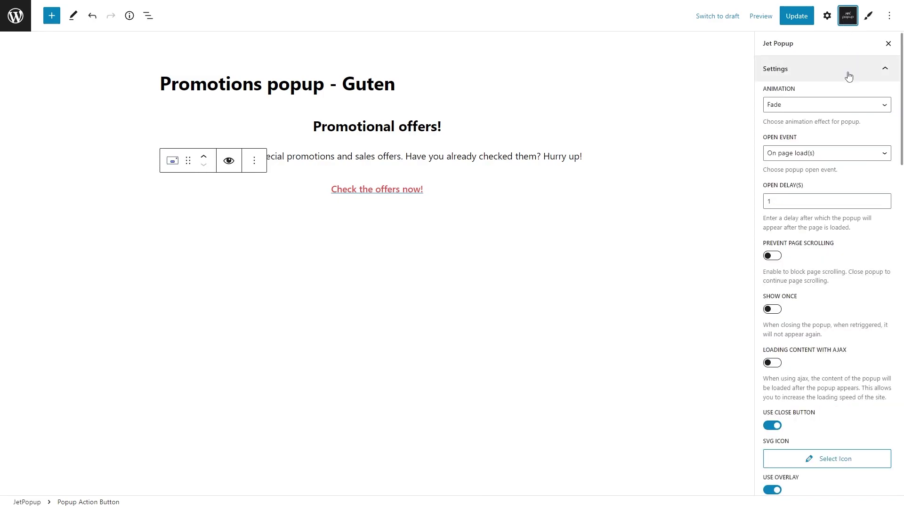
click(847, 104)
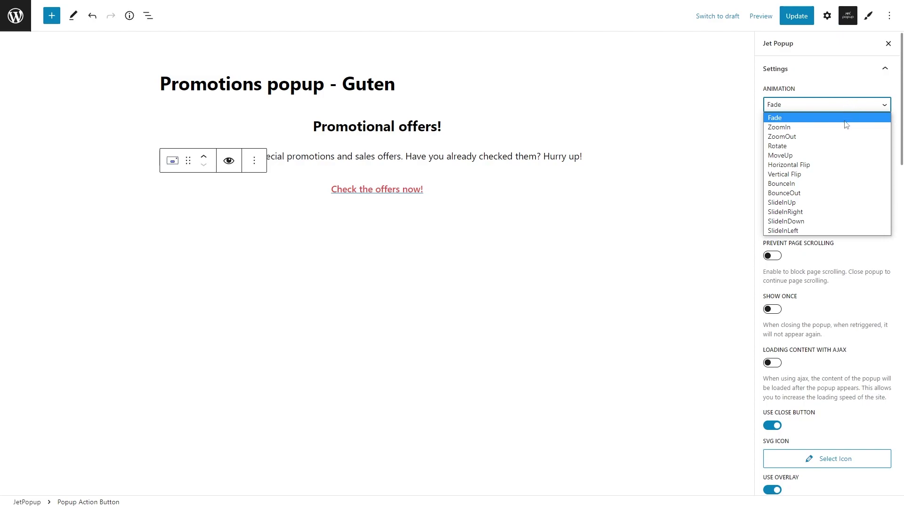
click(843, 127)
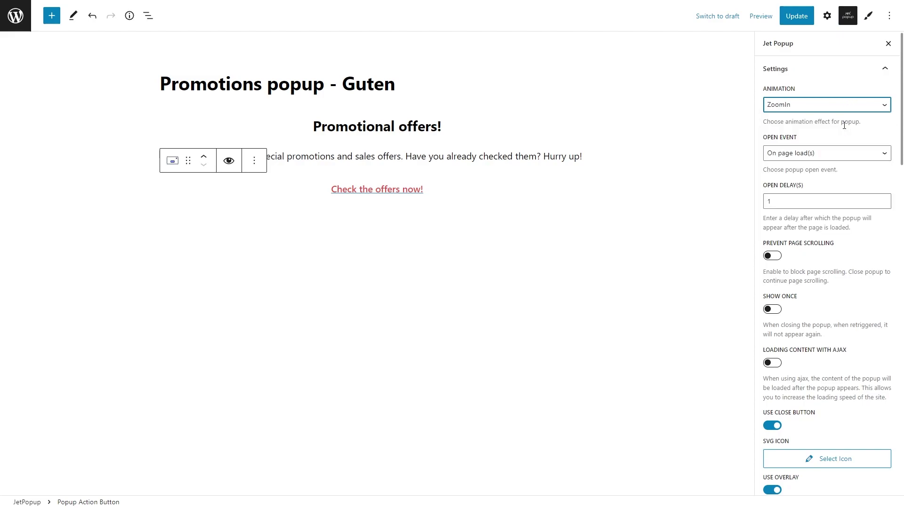
click(839, 155)
click(838, 153)
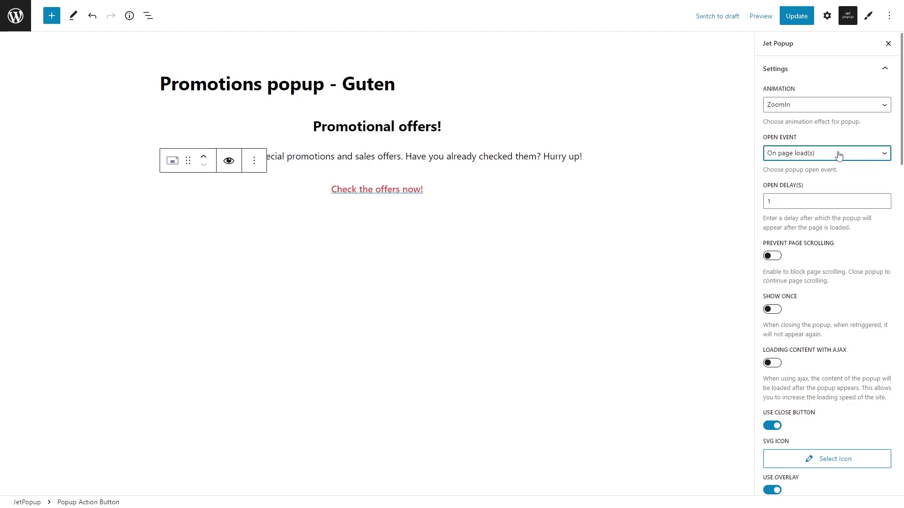
drag(792, 201, 763, 202)
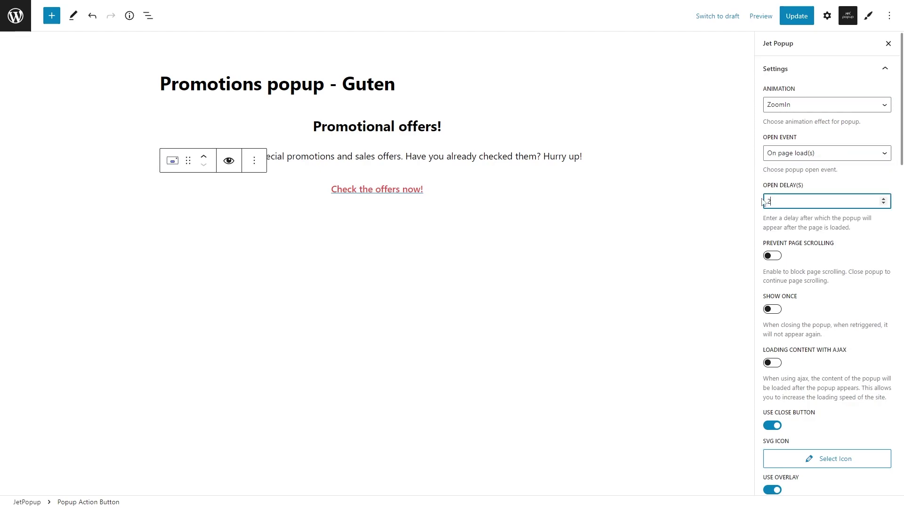
text(2)
Use the X icon from the media library as the close button icon.
scroll(764, 201, down, 5)
click(836, 224)
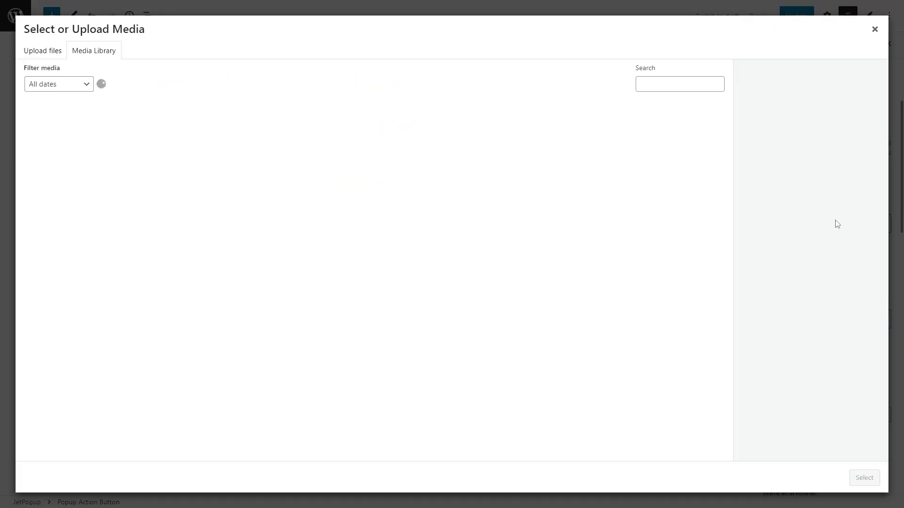
click(84, 119)
click(857, 479)
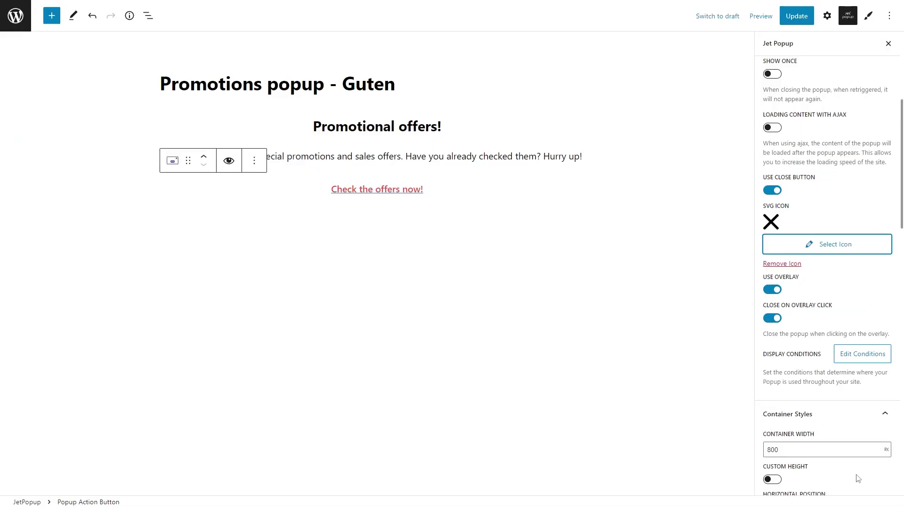
Set the popup width to 700 and its background to red #E6524B.
scroll(857, 479, down, 4)
double_click(773, 261)
text(700)
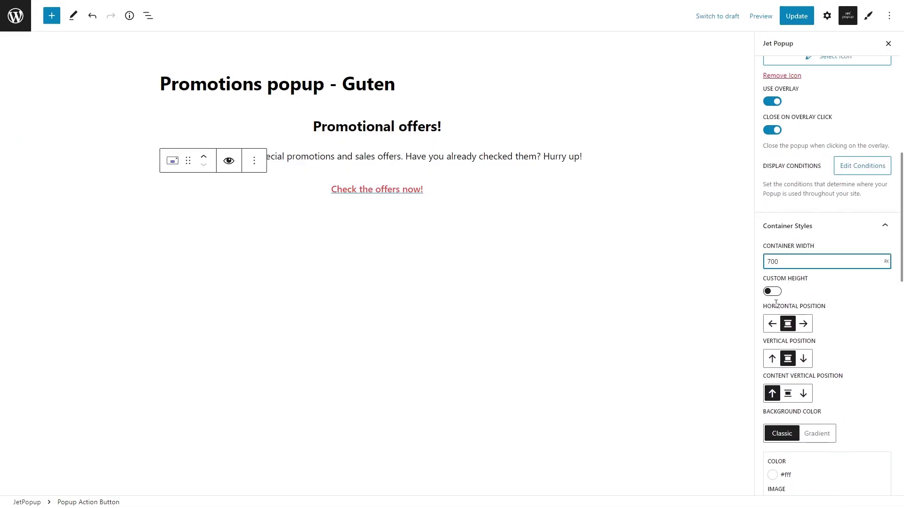
click(852, 370)
scroll(851, 370, down, 4)
click(833, 287)
double_click(800, 246)
text(E6524B)
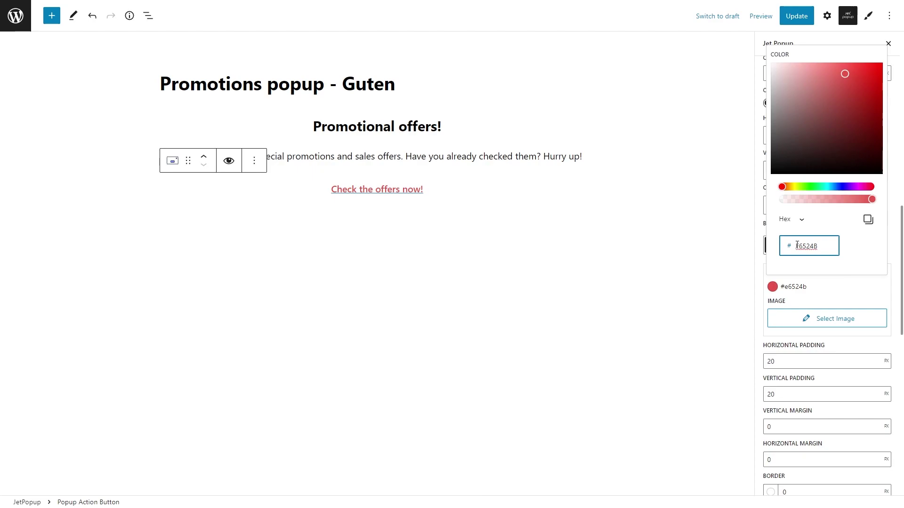
click(823, 290)
Set the popup padding to 60 horizontal, 39 vertical, with corner radius 5.
scroll(823, 290, down, 2)
double_click(768, 265)
text(60)
double_click(768, 299)
text(39)
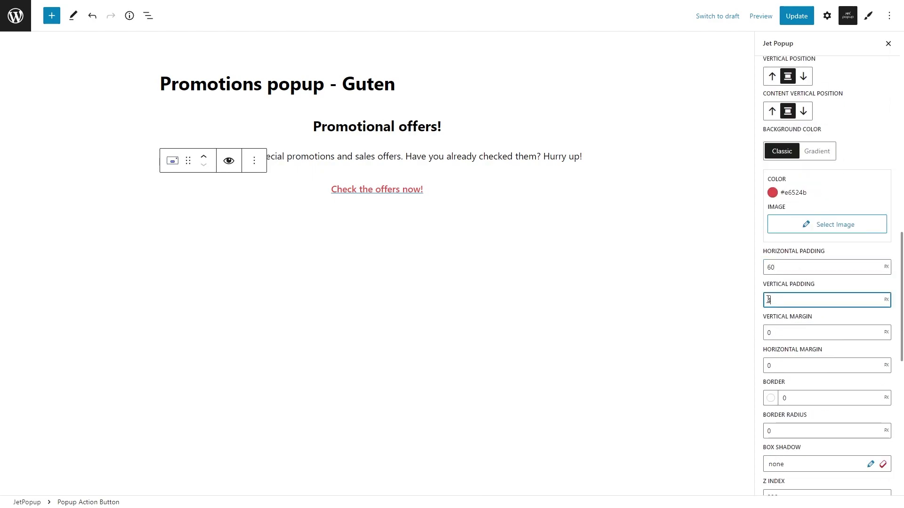
scroll(768, 299, down, 1)
scroll(768, 299, down, 1)
double_click(768, 382)
text(5)
Give the close button an 18 px icon and #d74941 background.
scroll(777, 330, down, 7)
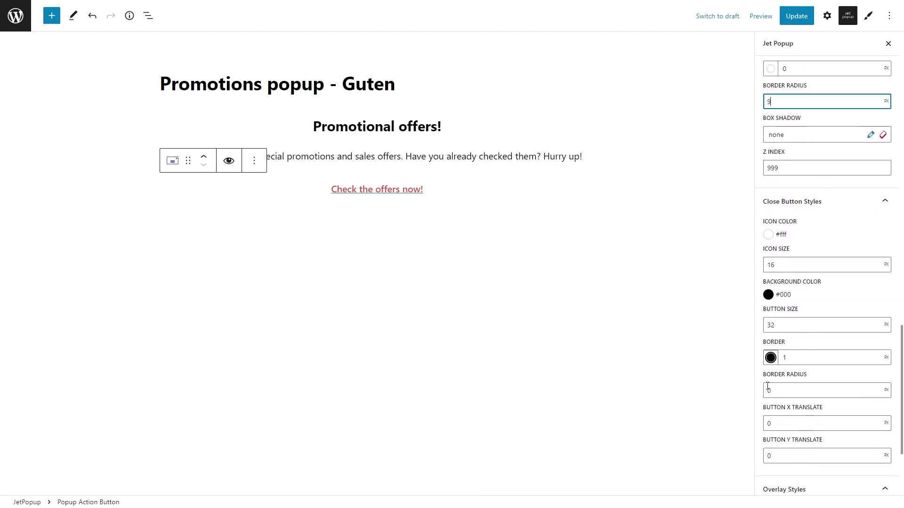
double_click(778, 221)
text(18)
click(767, 247)
double_click(807, 459)
text(d74941)
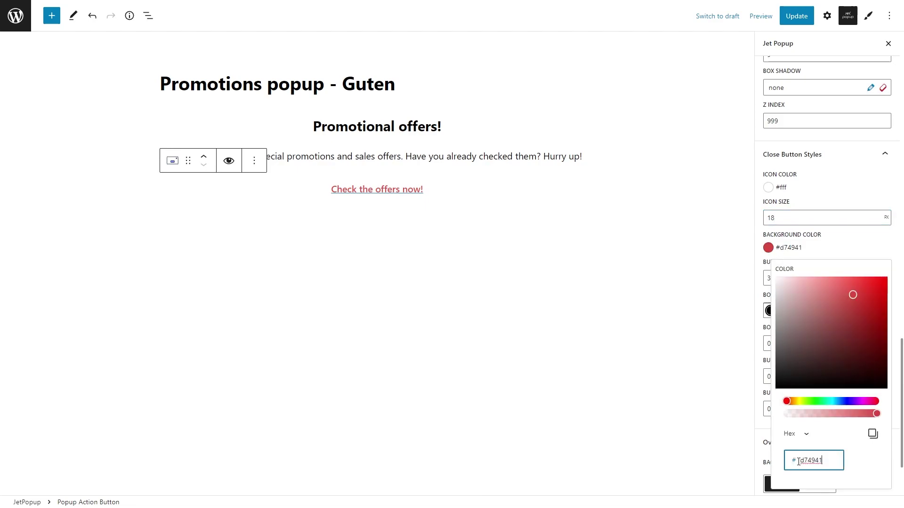
click(764, 427)
Set the close button border to 0, corner radius 10 and vertical offset 5.
double_click(784, 310)
text(0)
click(770, 311)
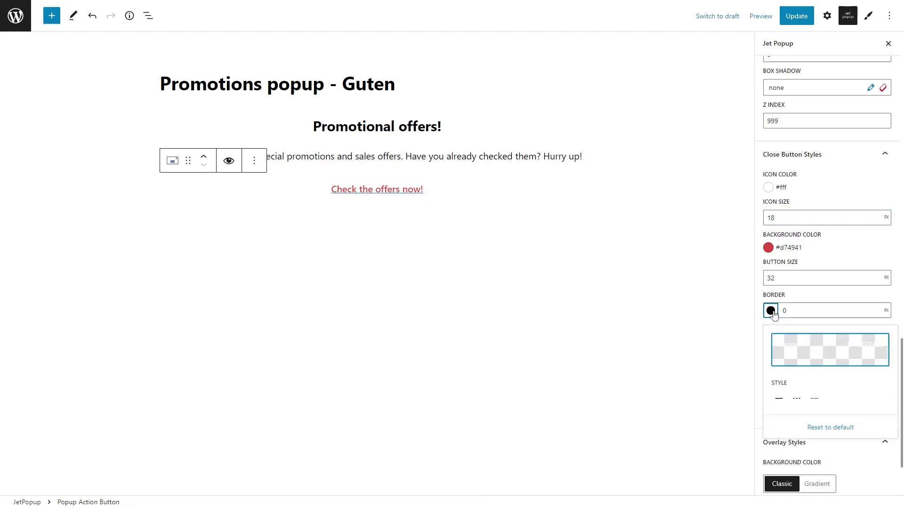
click(771, 311)
double_click(776, 343)
text(10)
key(Tab)
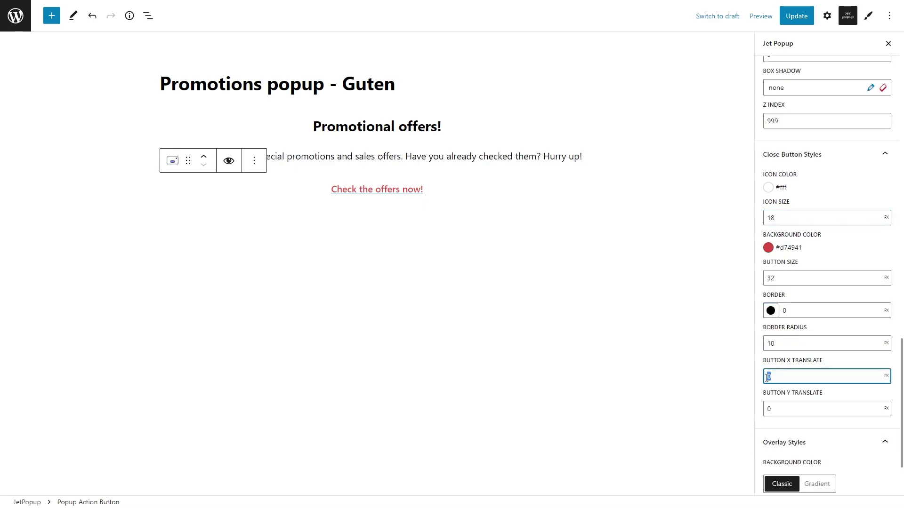
key(Tab)
text(5)
Set the overlay colour to #1616167d.
scroll(823, 414, down, 2)
click(772, 433)
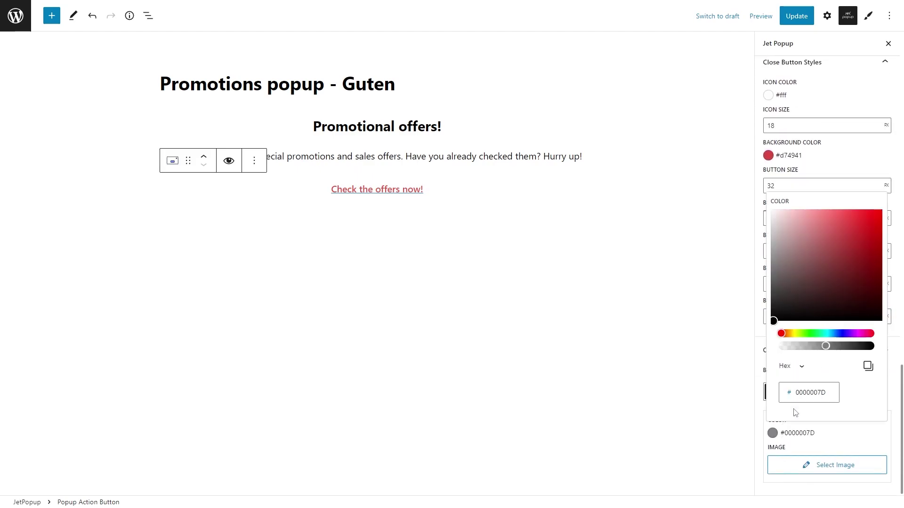
click(758, 369)
Turn the 'Promotional offers!' heading and the paragraph text white.
click(447, 127)
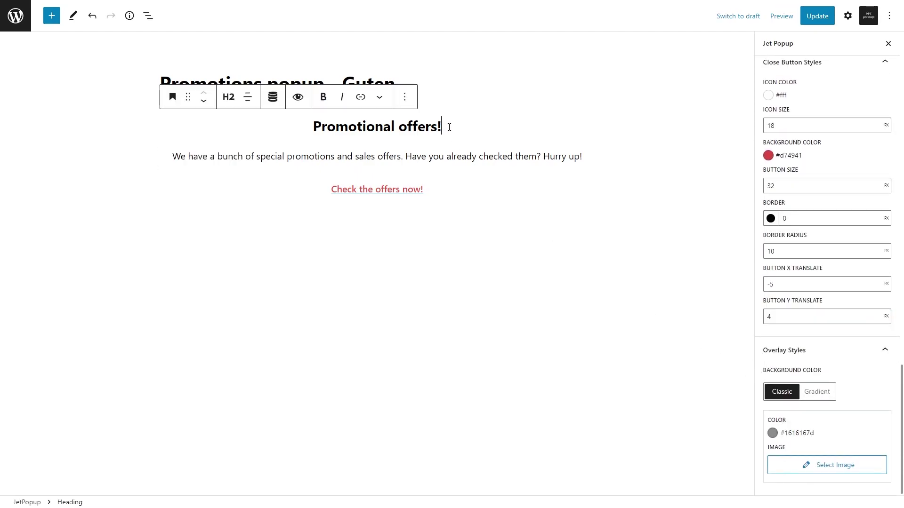
click(848, 17)
click(793, 162)
click(672, 224)
click(698, 151)
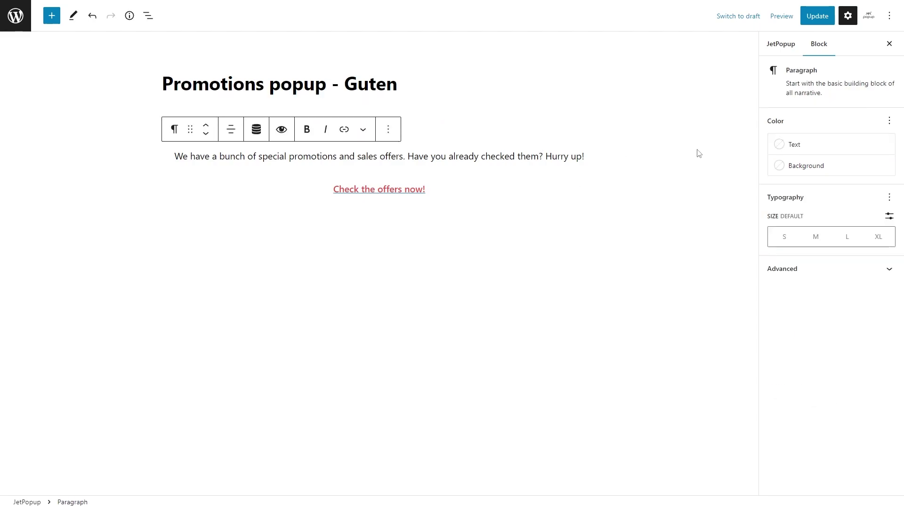
click(794, 144)
click(671, 208)
click(803, 118)
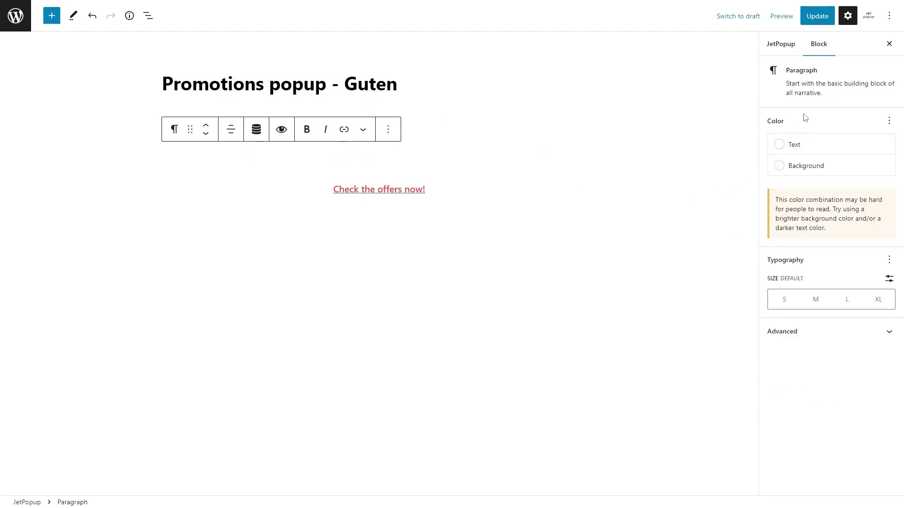
Update the popup and bring up its display conditions.
click(819, 21)
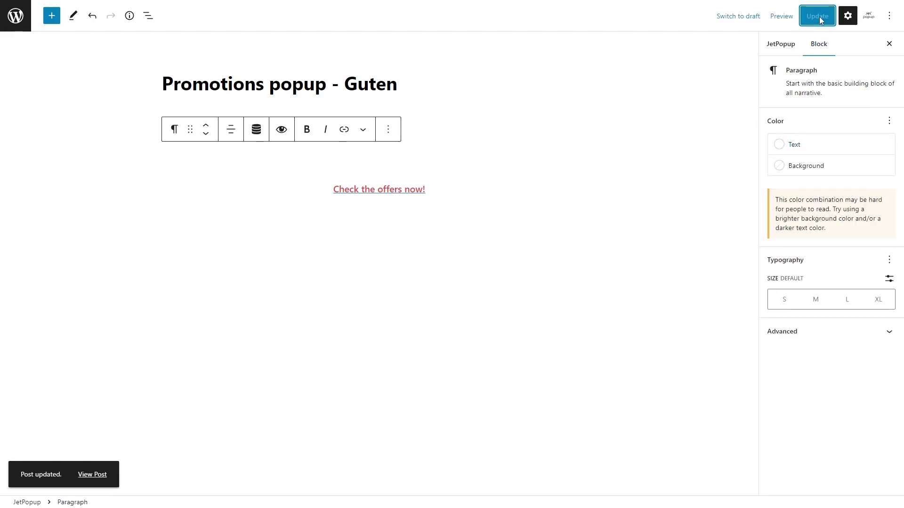
click(872, 19)
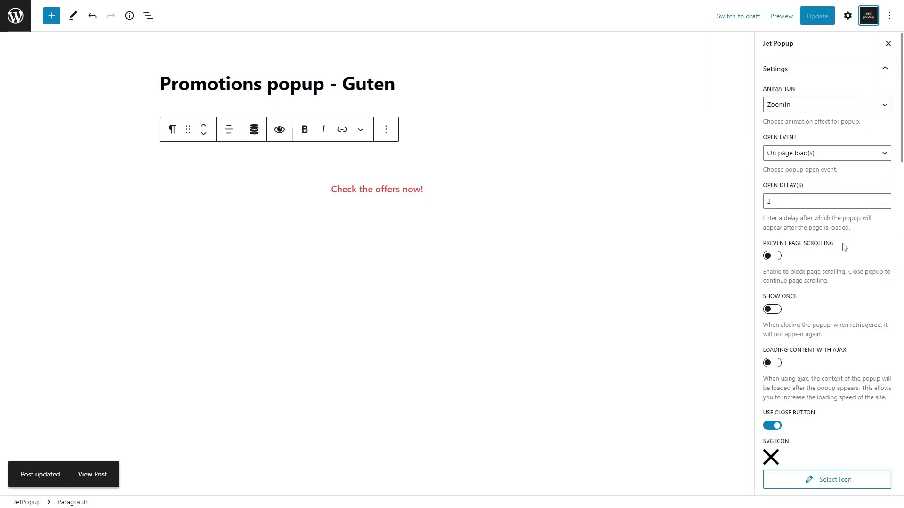
scroll(843, 252, down, 8)
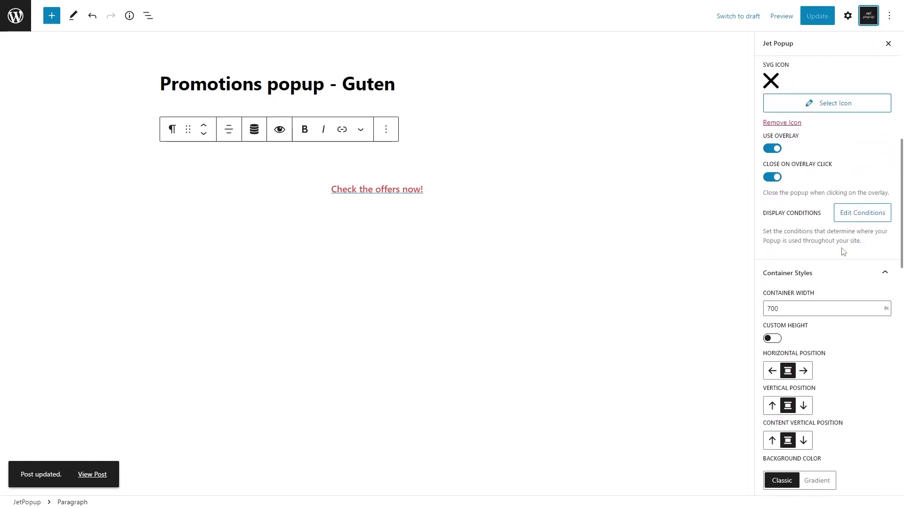
click(880, 219)
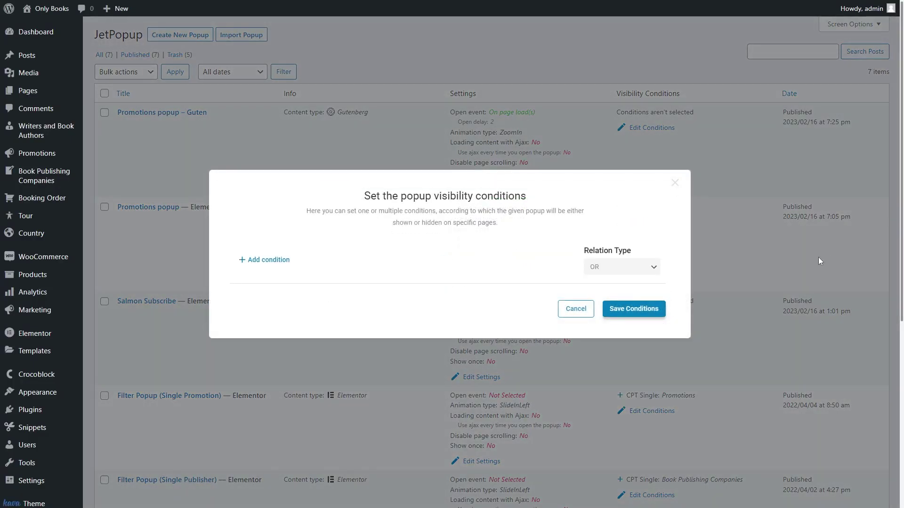
Add an Include condition for the WooCommerce Shop Page and save the conditions.
click(259, 261)
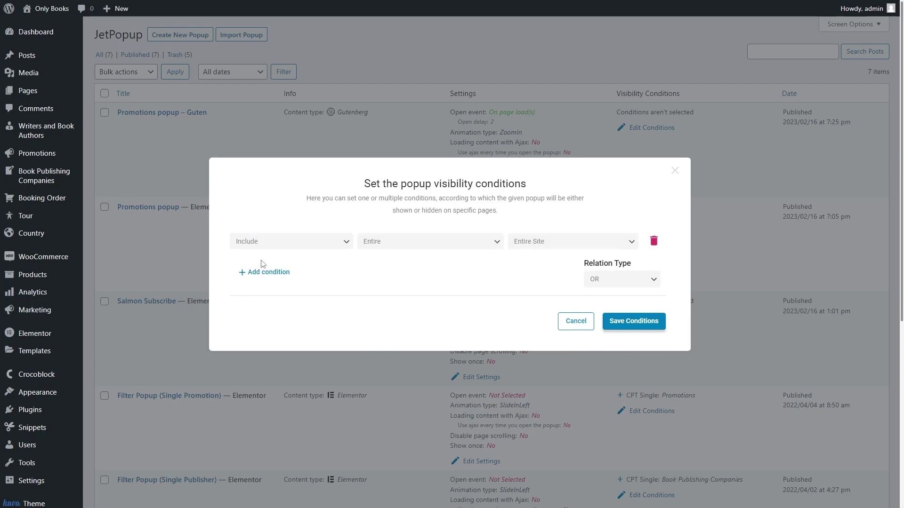
click(412, 242)
click(413, 285)
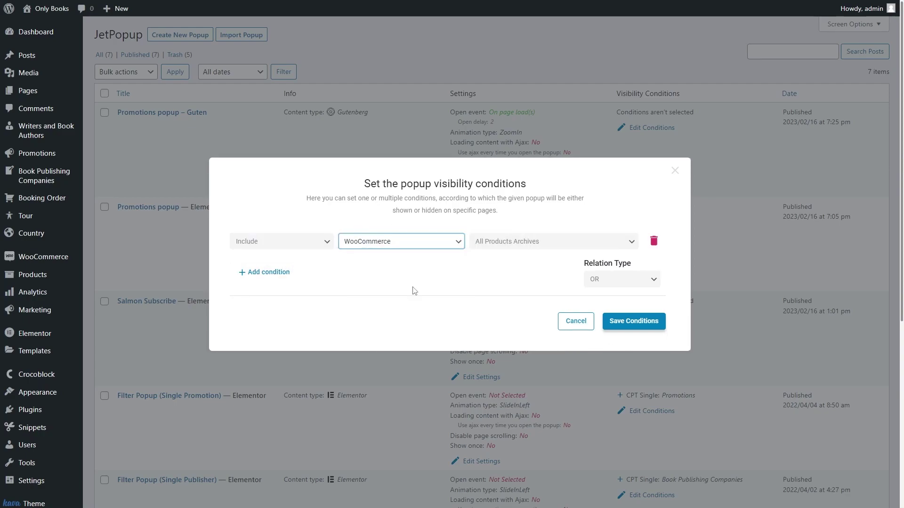
click(560, 242)
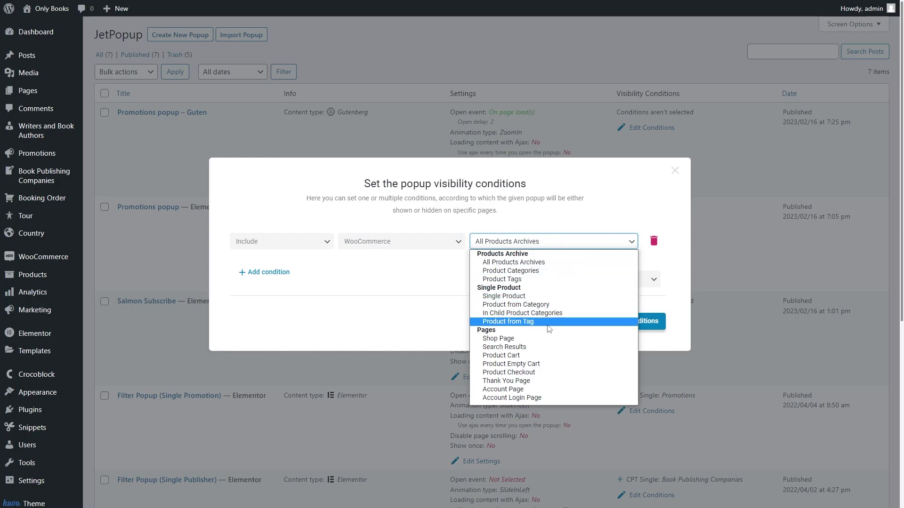
click(547, 339)
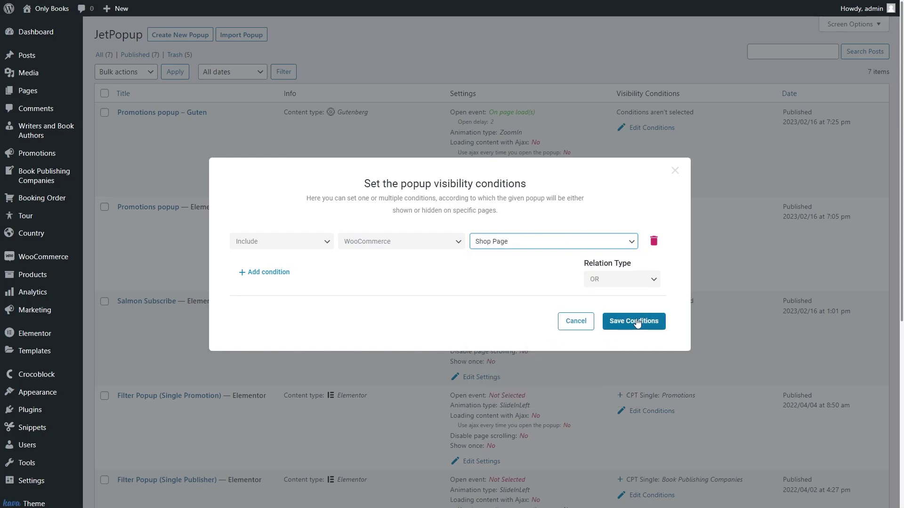
click(638, 322)
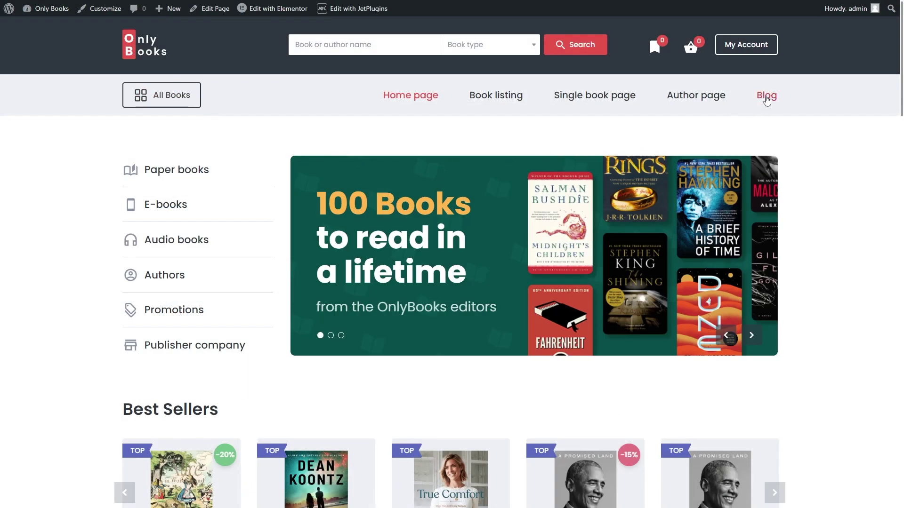
Visit Blog, then the Book listing shop page, and follow the popup's 'Check the offers now!' link.
click(766, 96)
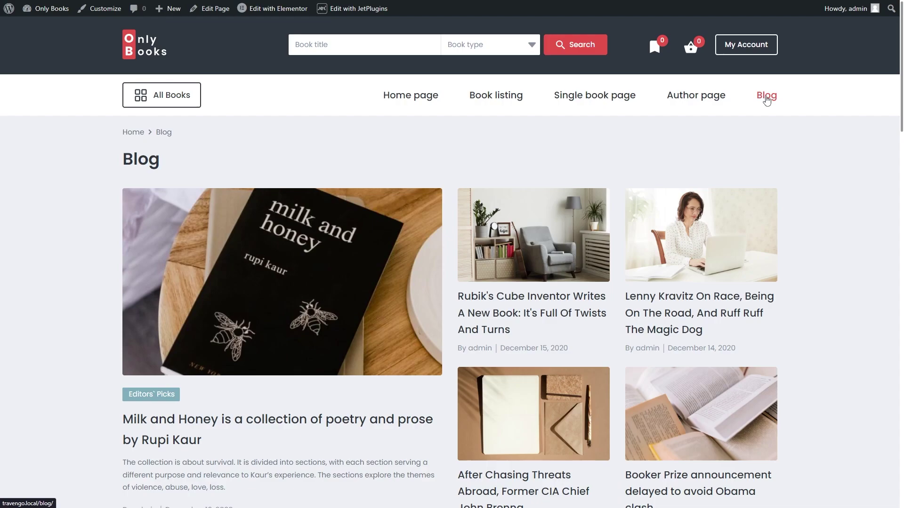
click(481, 101)
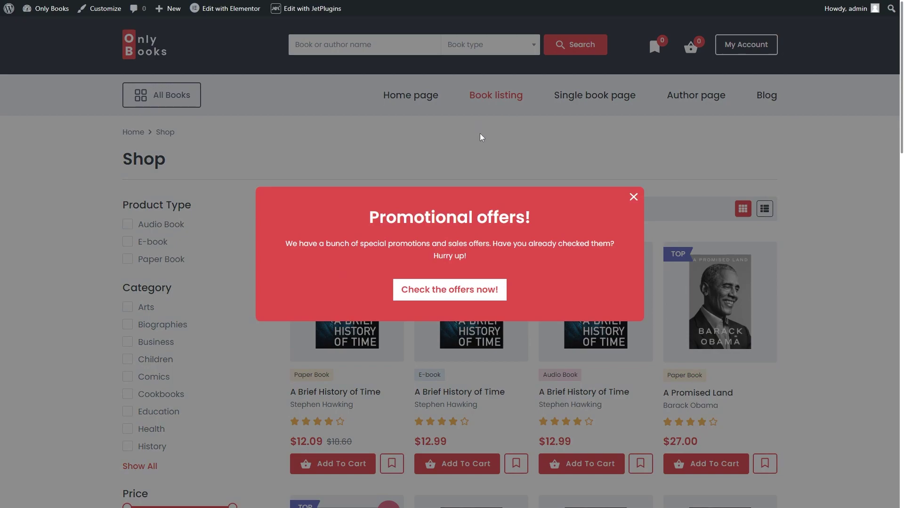
click(474, 292)
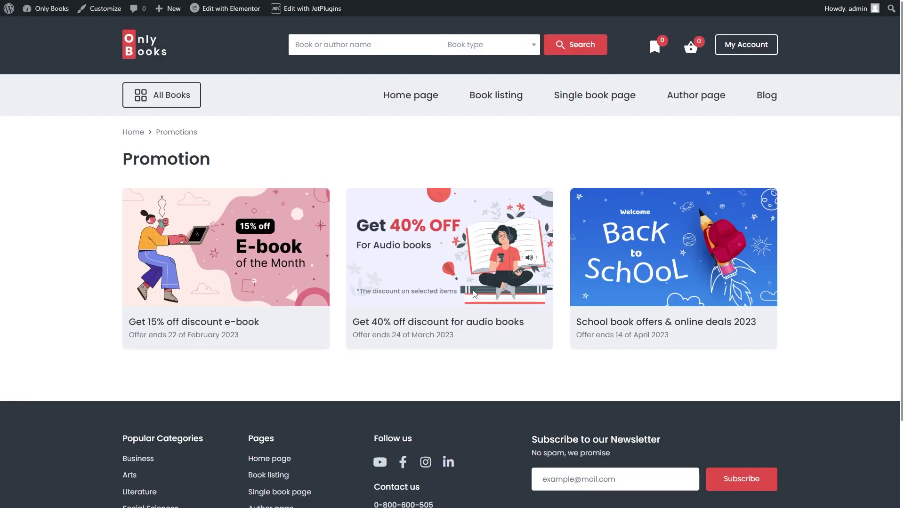